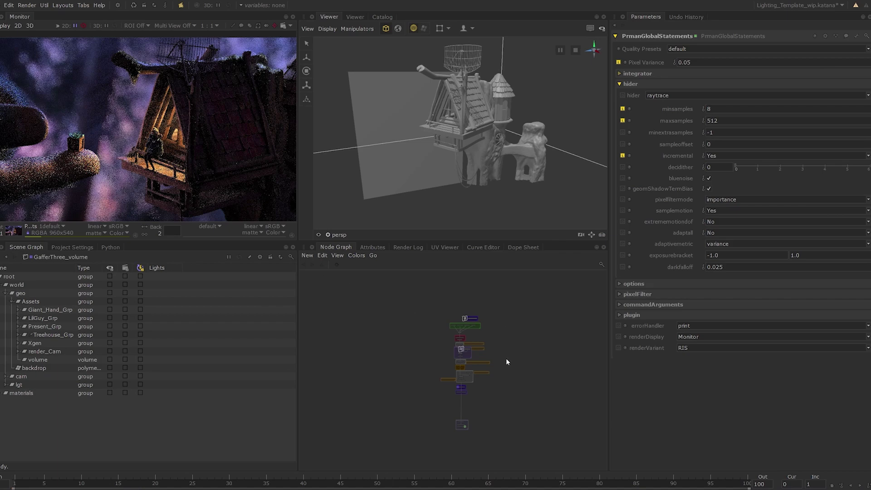
Zoom and pan the node graph until the Camera Overrides backdrop with PrmanCameraSettings fills the view.
{"action": "scroll", "coordinate": [476, 367], "scroll_direction": "up", "scroll_amount": 5}
{"action": "middle_click_drag", "start_coordinate": [481, 363], "coordinate": [515, 369]}
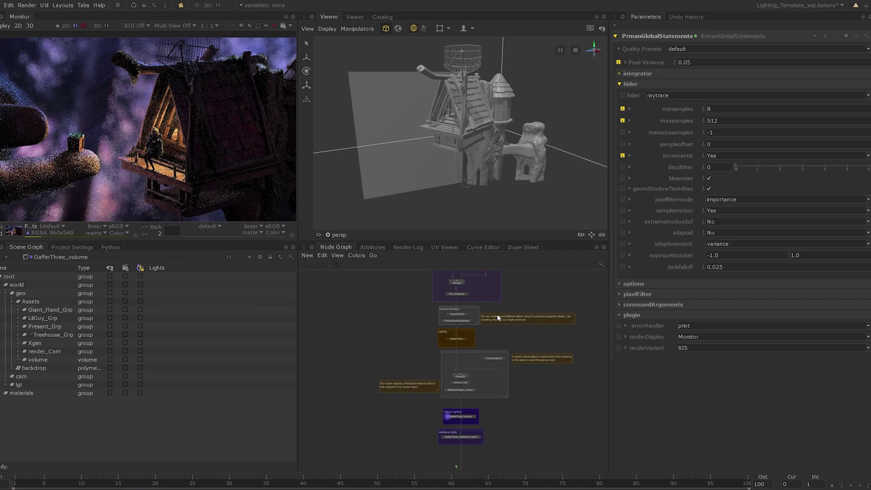
{"action": "scroll", "coordinate": [492, 326], "scroll_direction": "up", "scroll_amount": 5}
{"action": "scroll", "coordinate": [443, 330], "scroll_direction": "up", "scroll_amount": 3}
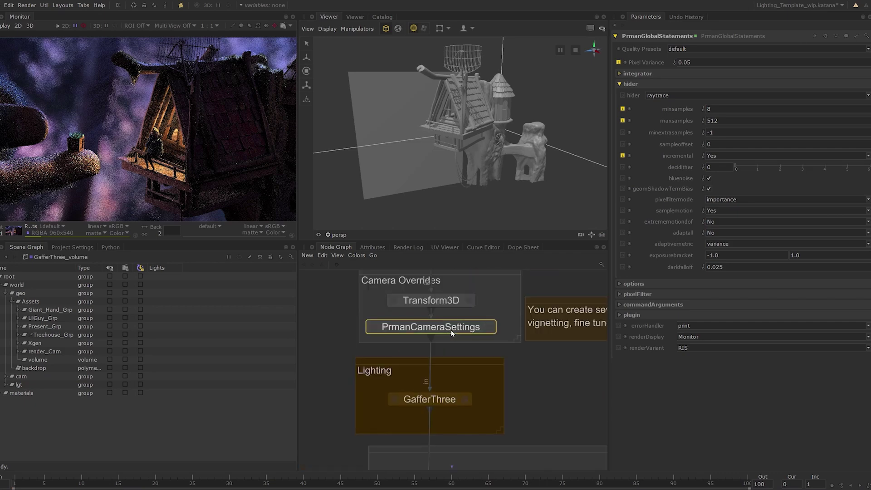
Edit PrmanCameraSettings and expand its PxrCamera projection shader showing F-stop 30 and Focal Length 85.
{"action": "double_click", "coordinate": [451, 330]}
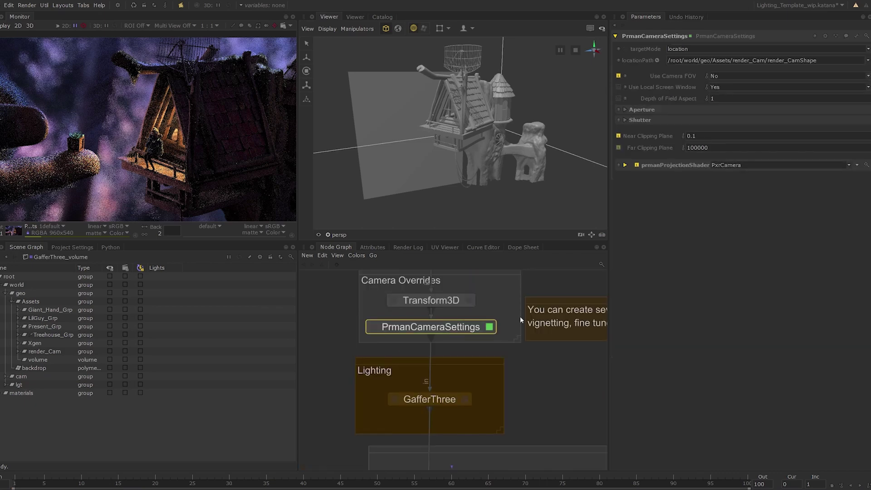
{"action": "left_click", "coordinate": [625, 165]}
{"action": "middle_click_drag", "start_coordinate": [567, 468], "coordinate": [515, 294]}
{"action": "scroll", "coordinate": [501, 341], "scroll_direction": "down", "scroll_amount": 3}
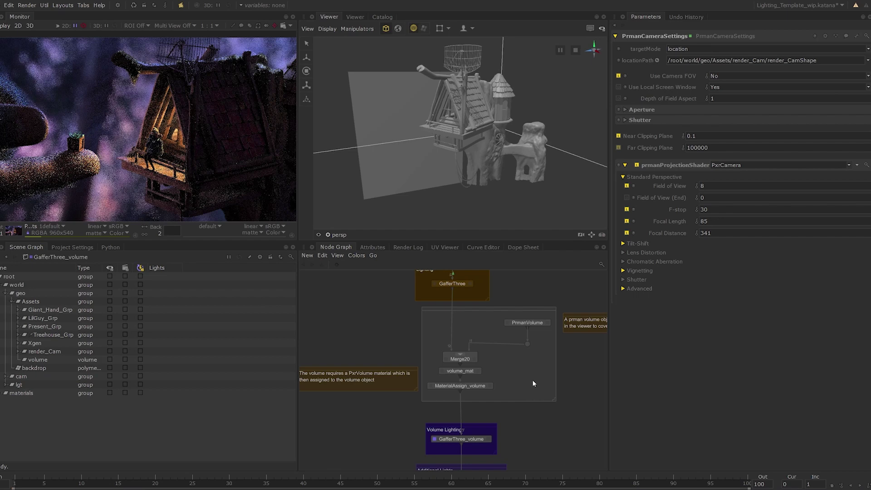
{"action": "middle_click_drag", "start_coordinate": [532, 383], "coordinate": [511, 370]}
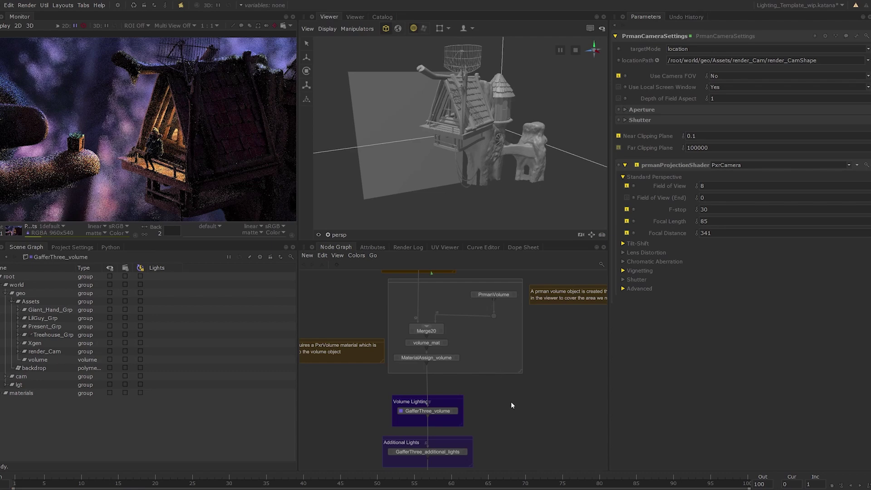
{"action": "middle_click_drag", "start_coordinate": [511, 403], "coordinate": [514, 395]}
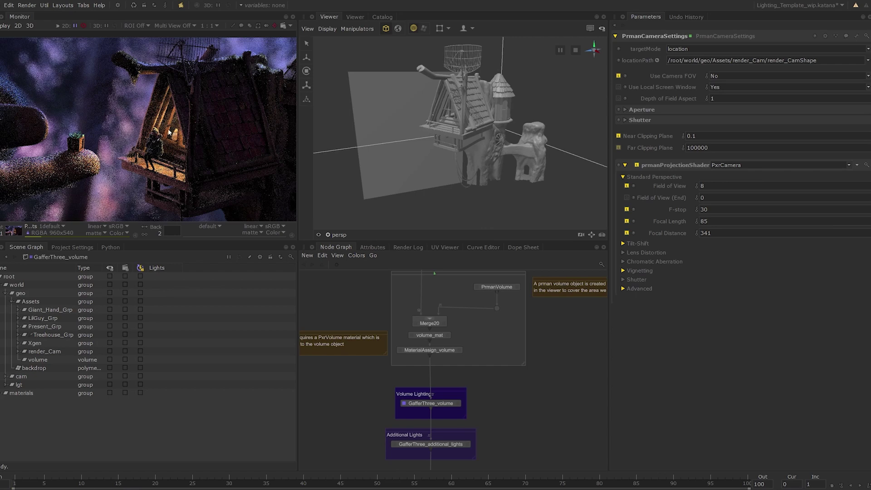
{"action": "scroll", "coordinate": [176, 132], "scroll_direction": "up", "scroll_amount": 1}
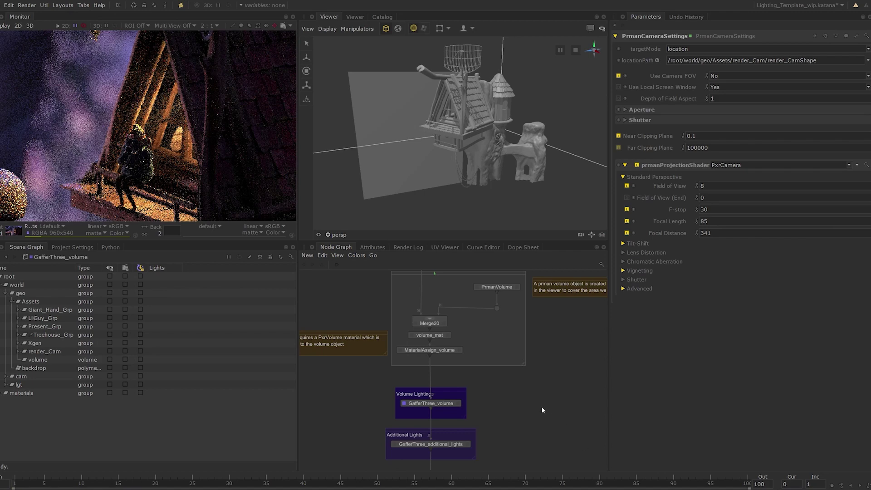
{"action": "key", "text": "Tab"}
{"action": "type", "text": "ReverseNormals"}
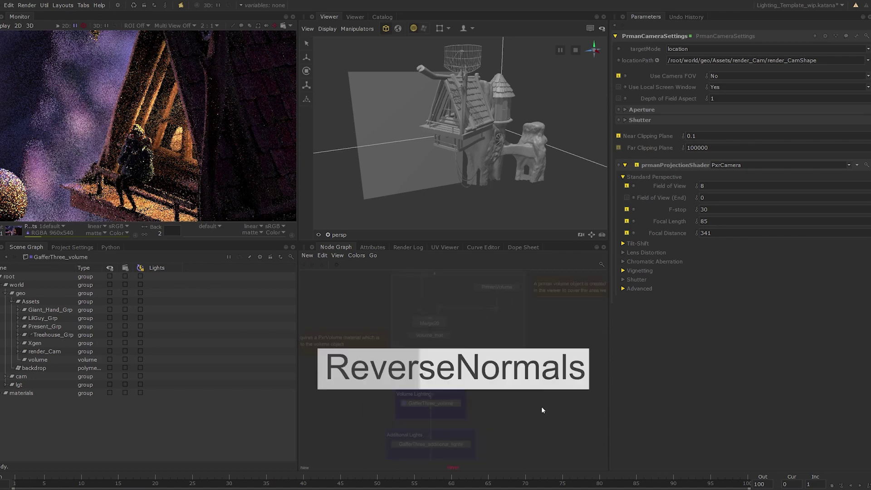
{"action": "key", "text": "Escape"}
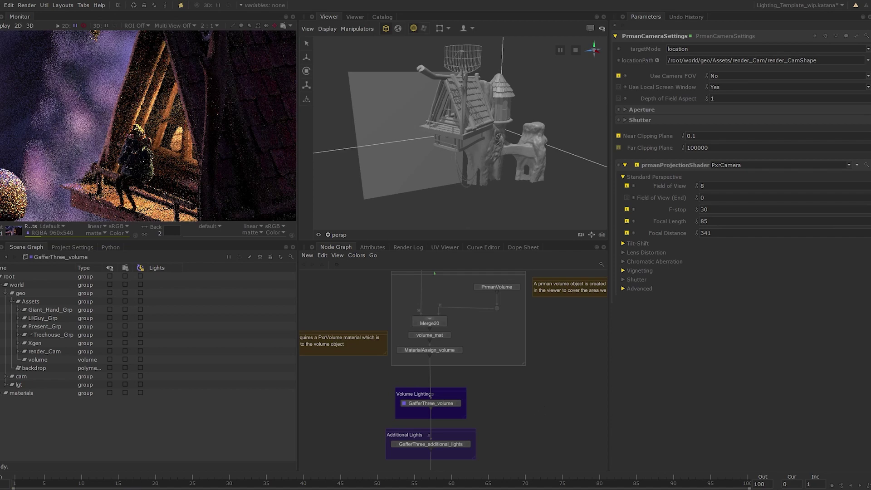
Create an enlarged Backdrop below the lights titled 'Material Overrides'.
{"action": "middle_click_drag", "start_coordinate": [490, 458], "coordinate": [516, 333]}
{"action": "key", "text": "Tab"}
{"action": "type", "text": "Backdrop"}
{"action": "key", "text": "Return"}
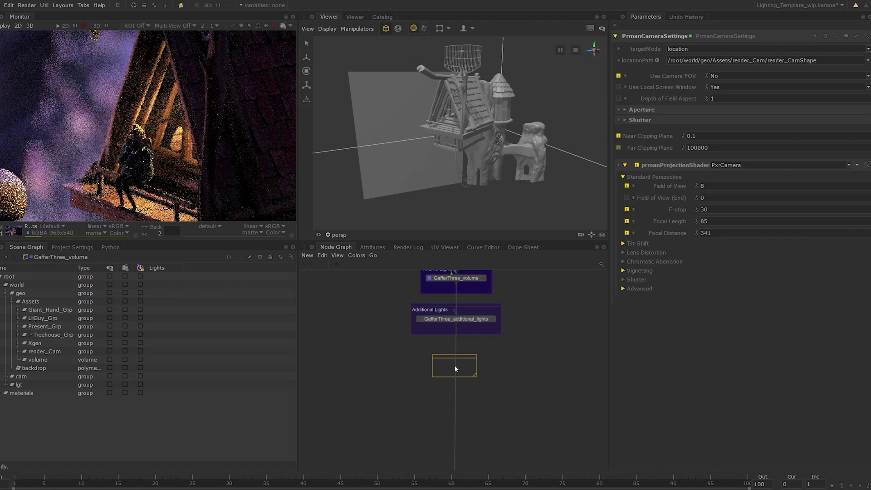
{"action": "left_click_drag", "start_coordinate": [481, 376], "coordinate": [499, 388]}
{"action": "double_click", "coordinate": [485, 357]}
{"action": "type", "text": "Material Overrides"}
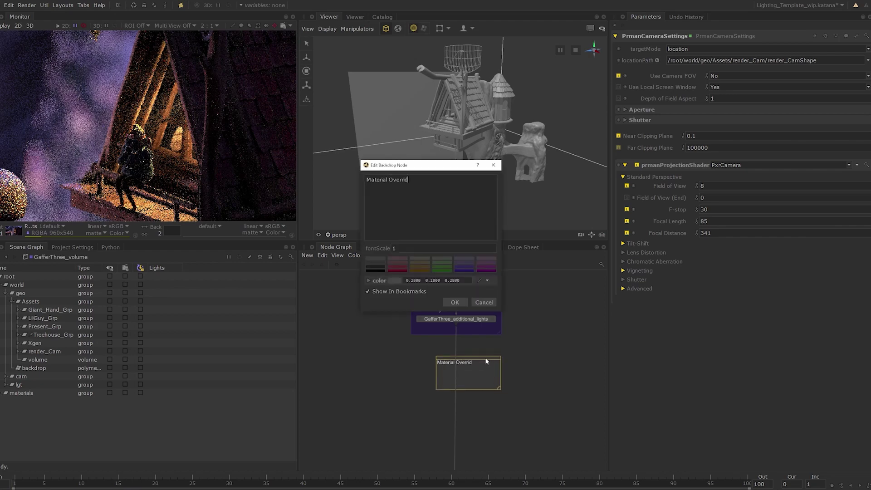
{"action": "left_click", "coordinate": [455, 303]}
Drop a NetworkMaterialEdit node onto the wire inside the backdrop and load its parameters.
{"action": "key", "text": "Tab"}
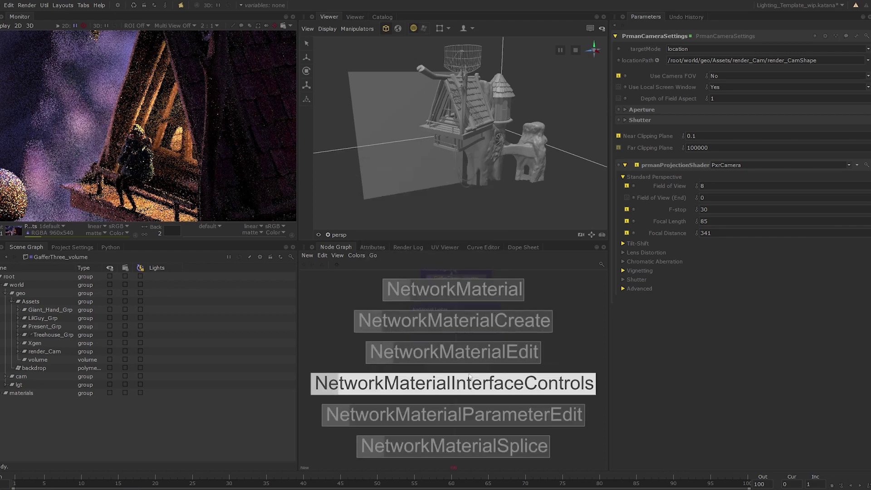
{"action": "left_click", "coordinate": [475, 363]}
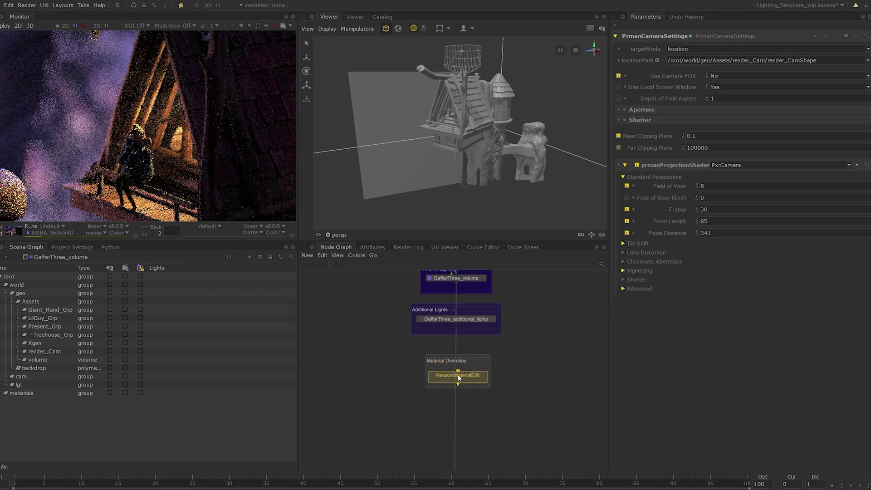
{"action": "left_click", "coordinate": [455, 372]}
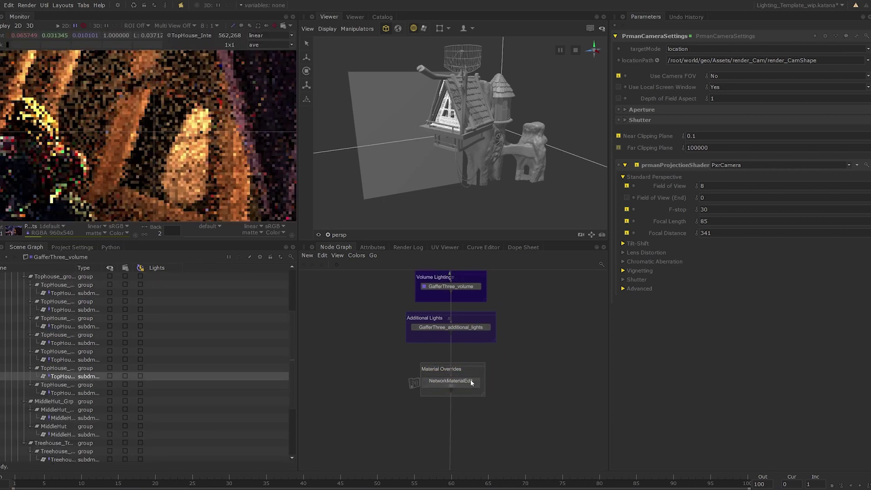
{"action": "double_click", "coordinate": [471, 383]}
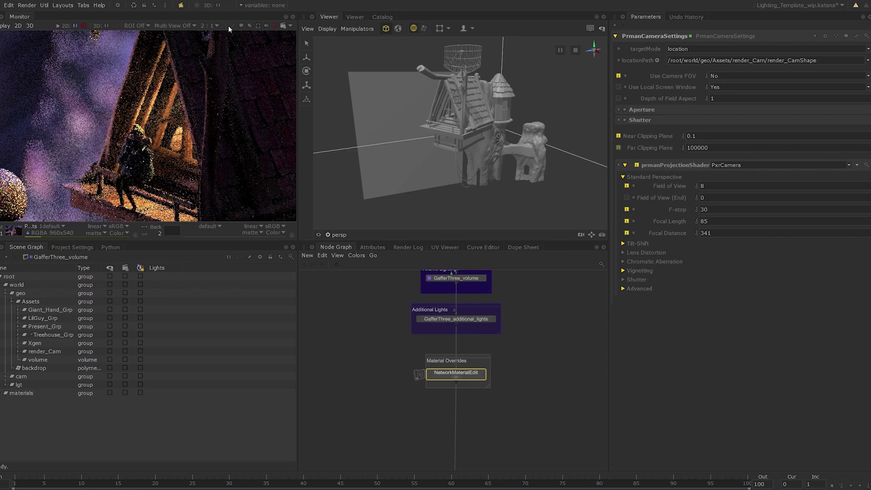
Turn on the Monitor pixel probe and sample the lit treehouse window pixels at close zoom.
{"action": "left_click", "coordinate": [231, 26]}
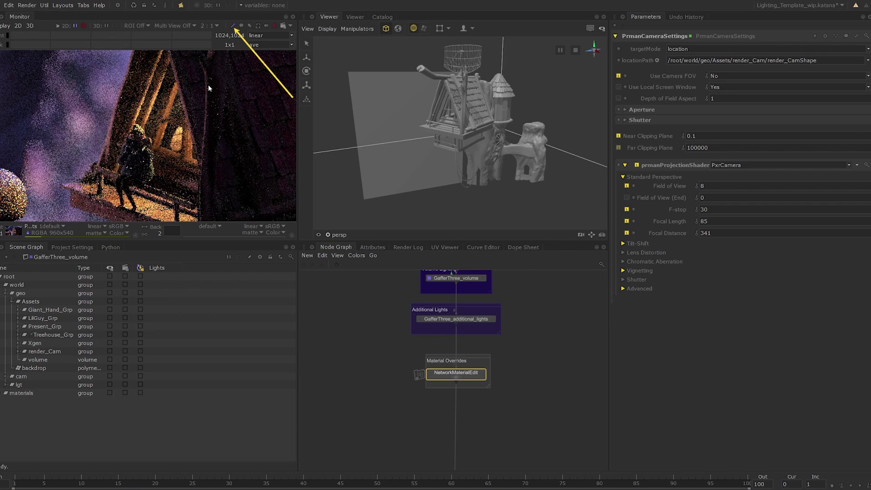
{"action": "scroll", "coordinate": [189, 85], "scroll_direction": "down", "scroll_amount": 1}
{"action": "left_click_drag", "start_coordinate": [185, 110], "coordinate": [173, 133]}
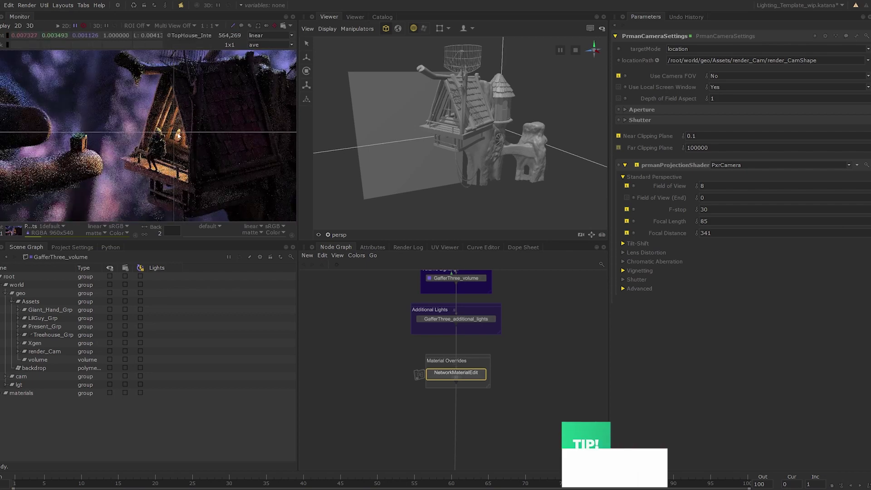
{"action": "scroll", "coordinate": [163, 132], "scroll_direction": "up", "scroll_amount": 3}
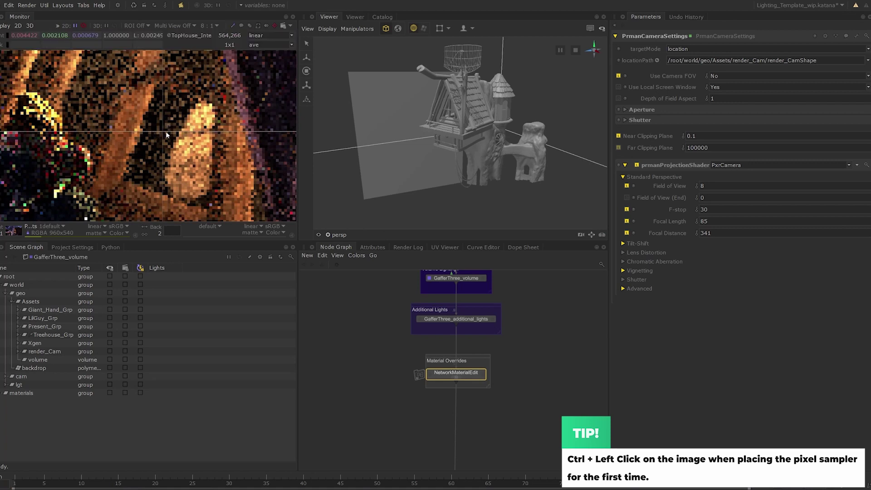
{"action": "left_click_drag", "start_coordinate": [165, 131], "coordinate": [161, 131], "text": "ctrl"}
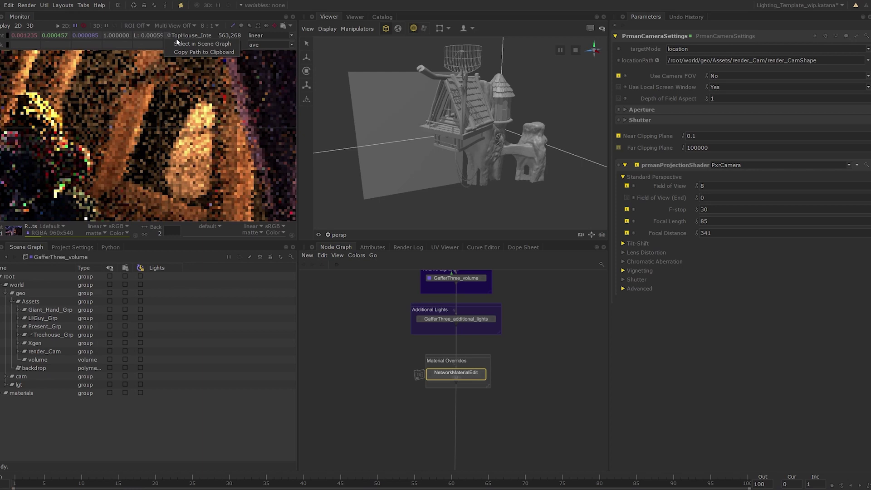
Select the sampled TopHouse geometry in the scene graph, then resample a neighbouring window pixel.
{"action": "left_click", "coordinate": [176, 36]}
{"action": "scroll", "coordinate": [127, 337], "scroll_direction": "down", "scroll_amount": 3}
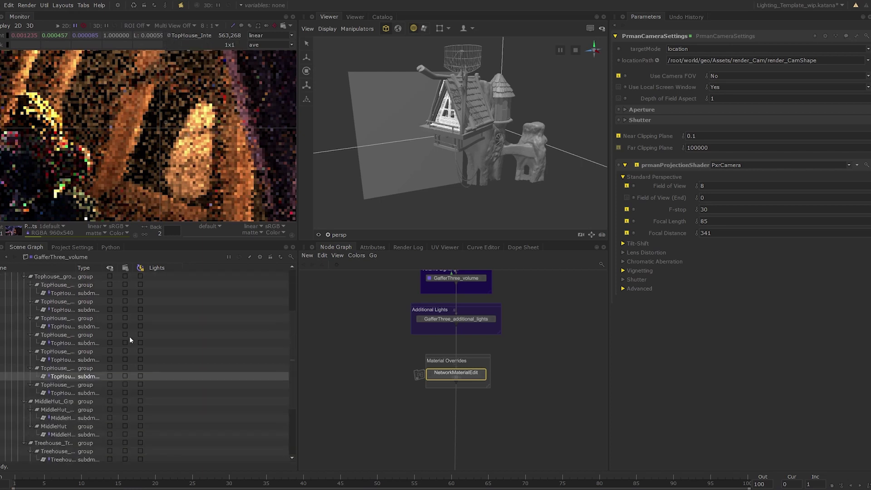
{"action": "left_click", "coordinate": [480, 338]}
{"action": "middle_click_drag", "start_coordinate": [185, 104], "coordinate": [178, 113]}
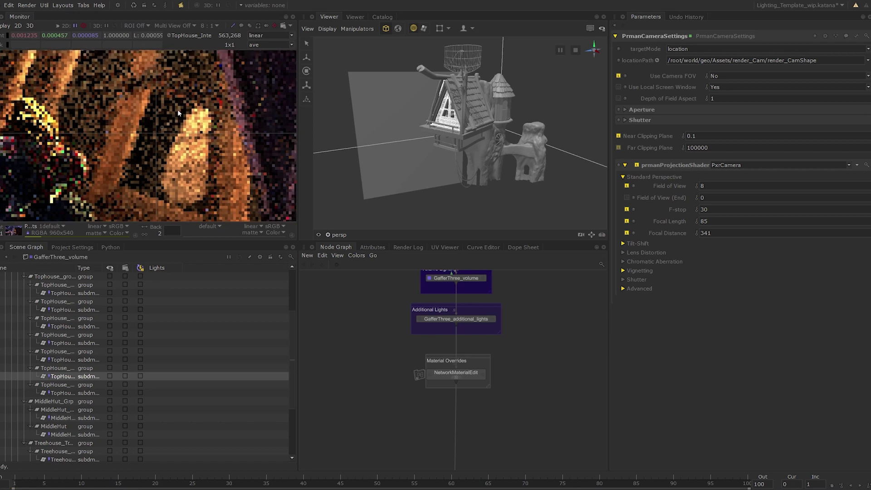
{"action": "left_click_drag", "start_coordinate": [160, 129], "coordinate": [171, 160], "text": "ctrl"}
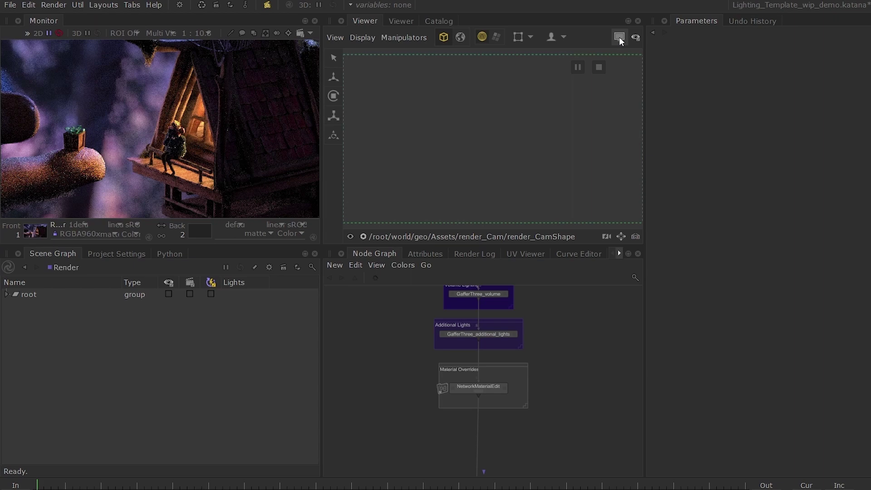
Show the live render in the Viewer and toggle object picking off and on with I.
{"action": "left_click", "coordinate": [620, 37]}
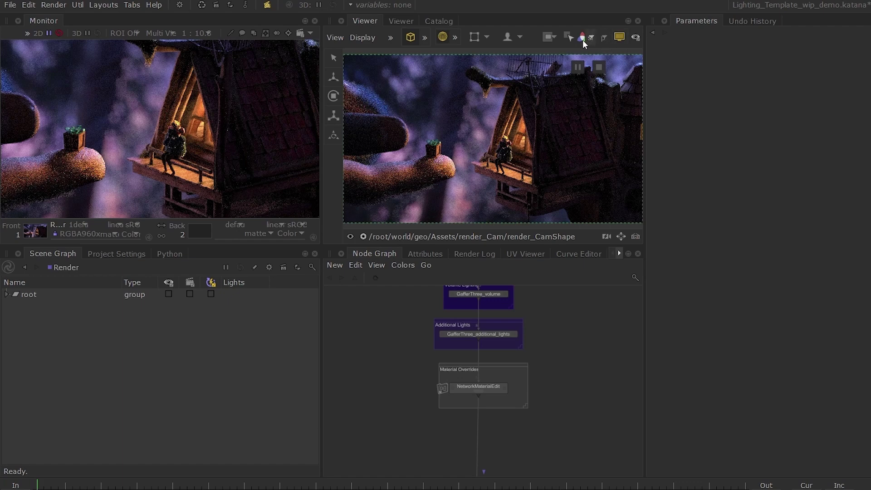
{"action": "left_click", "coordinate": [569, 39]}
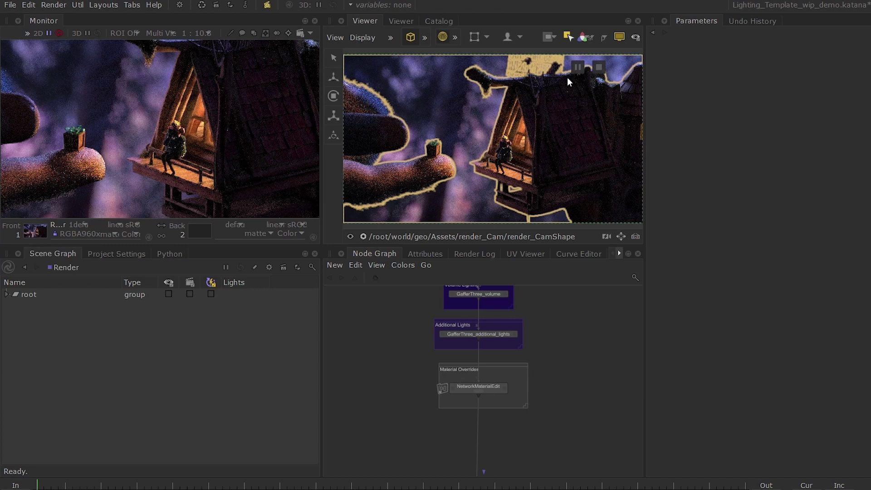
{"action": "left_click", "coordinate": [570, 37]}
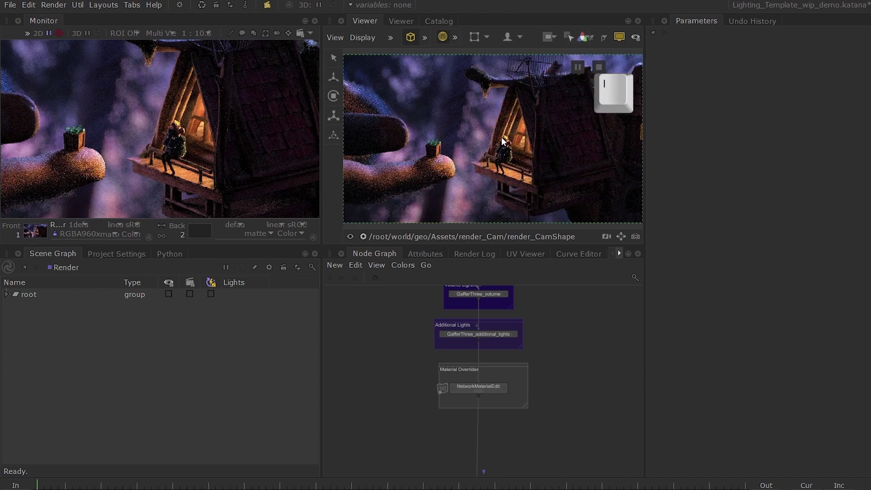
{"action": "key", "text": "i"}
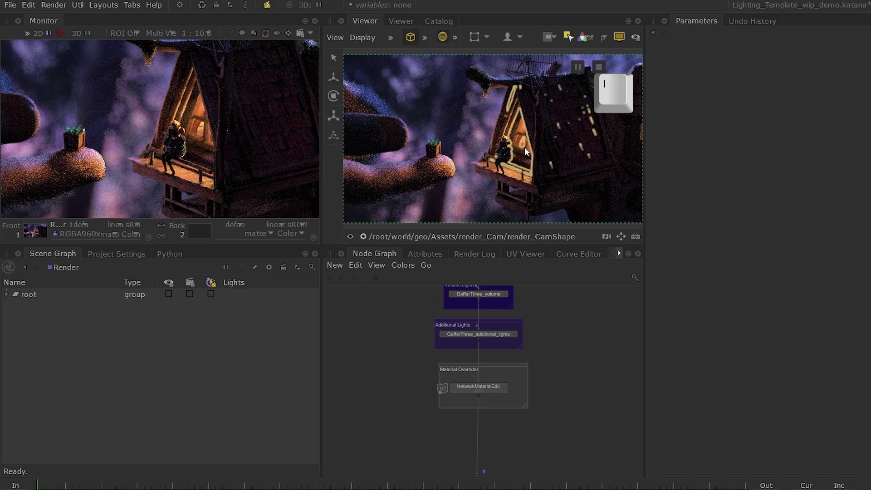
{"action": "key", "text": "i"}
{"action": "key", "text": "i"}
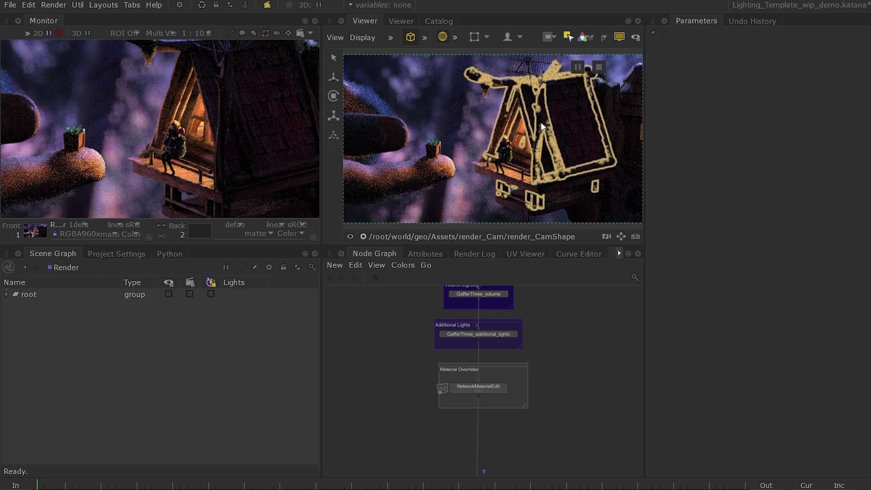
{"action": "key", "text": "i"}
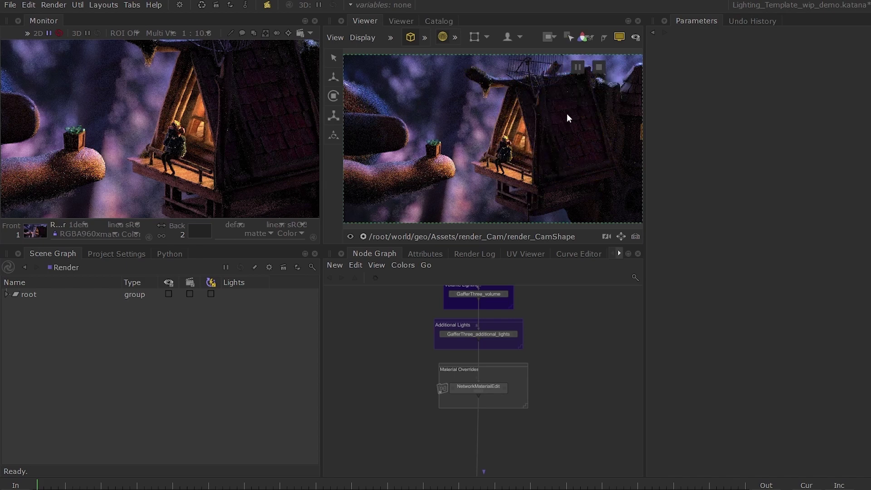
Pick the house, rock ledge, then roof panel in the Viewer, reveal it with Ctrl+E, collapse Treehouse_Grp.
{"action": "left_click", "coordinate": [570, 38]}
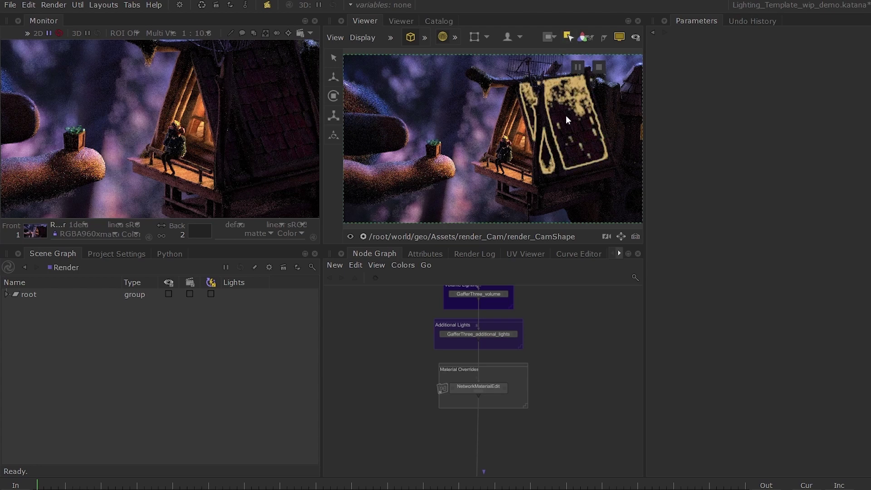
{"action": "left_click", "coordinate": [546, 128]}
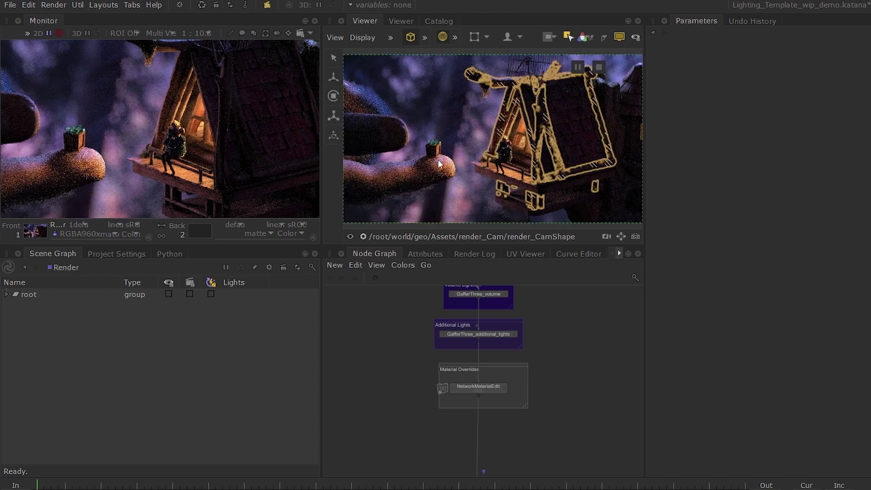
{"action": "left_click", "coordinate": [413, 183]}
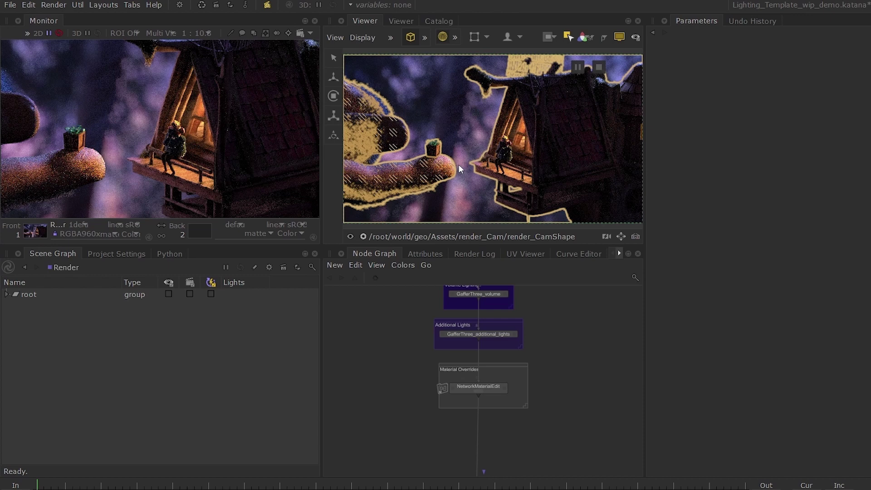
{"action": "left_click", "coordinate": [566, 135]}
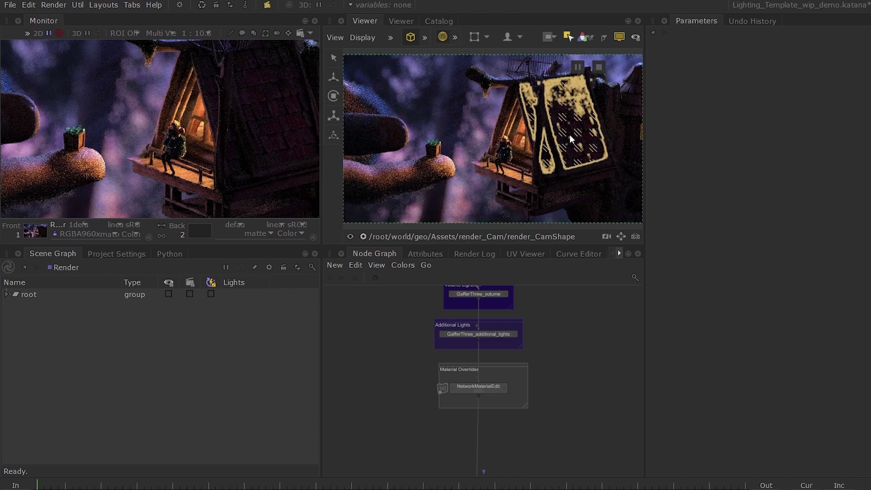
{"action": "key", "text": "ctrl+e"}
{"action": "left_click", "coordinate": [557, 156]}
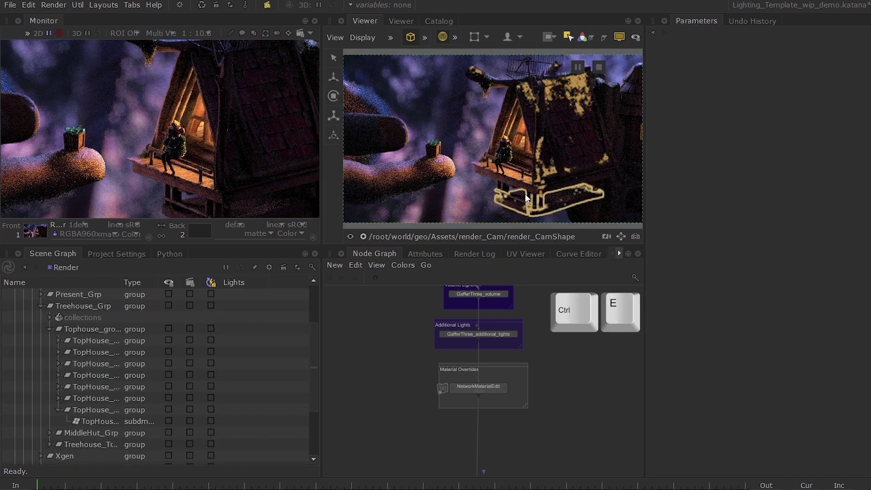
{"action": "left_click", "coordinate": [549, 163]}
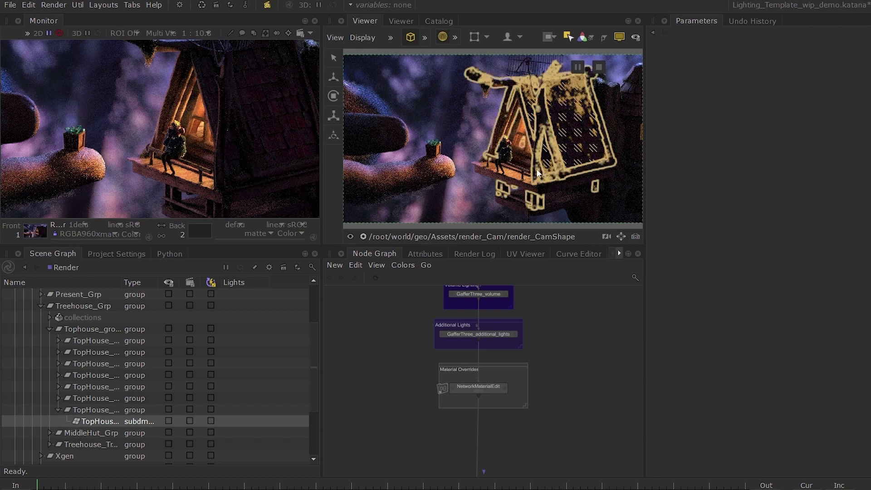
{"action": "left_click", "coordinate": [40, 306]}
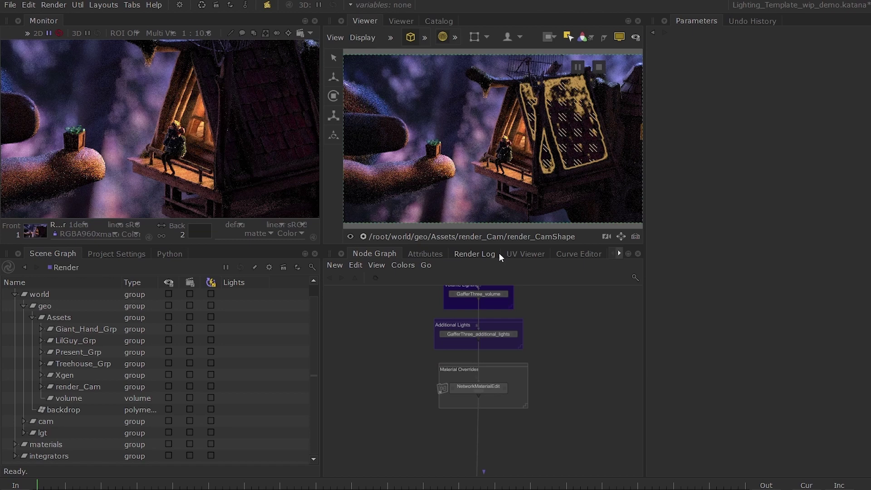
Set NetworkMaterialEdit's Material Location to the TopHouse mesh and expand its Diffuse and Specular parameters.
{"action": "left_click", "coordinate": [526, 188]}
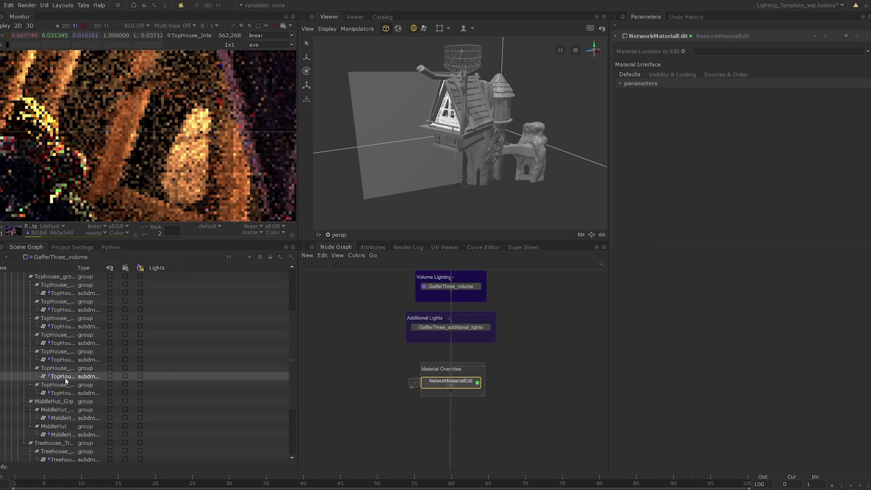
{"action": "left_click_drag", "start_coordinate": [64, 378], "coordinate": [717, 51]}
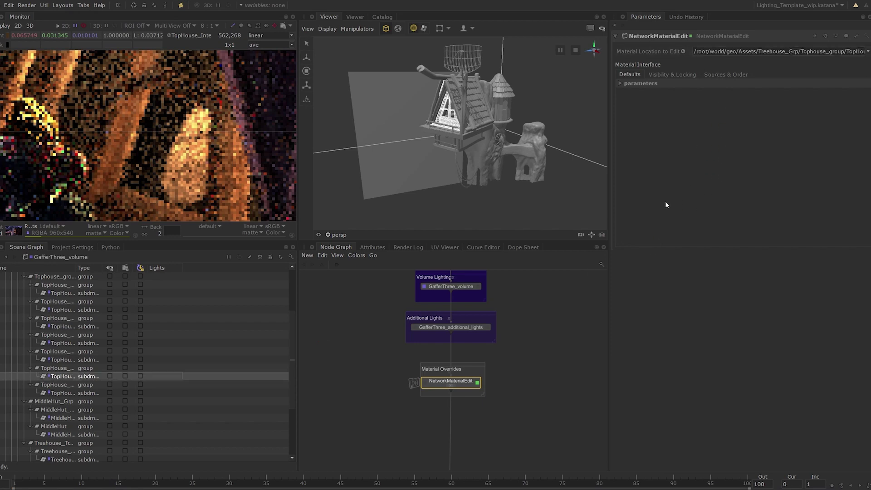
{"action": "left_click", "coordinate": [619, 83]}
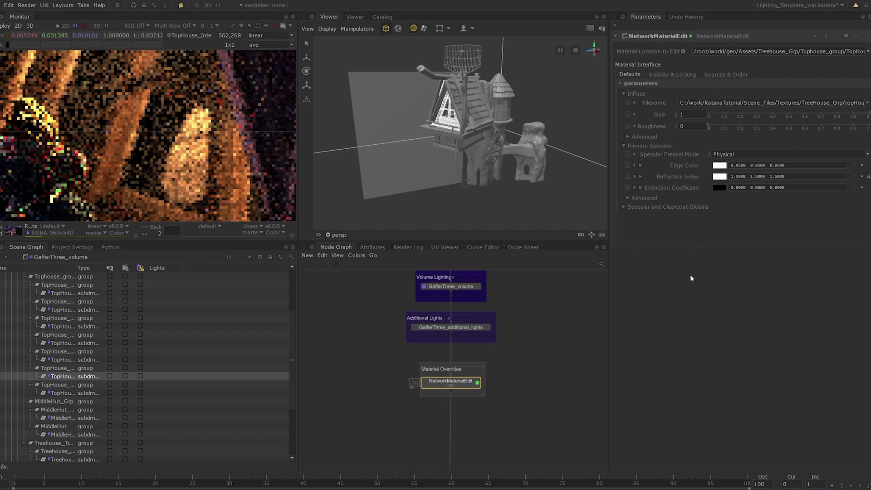
{"action": "key", "text": "f"}
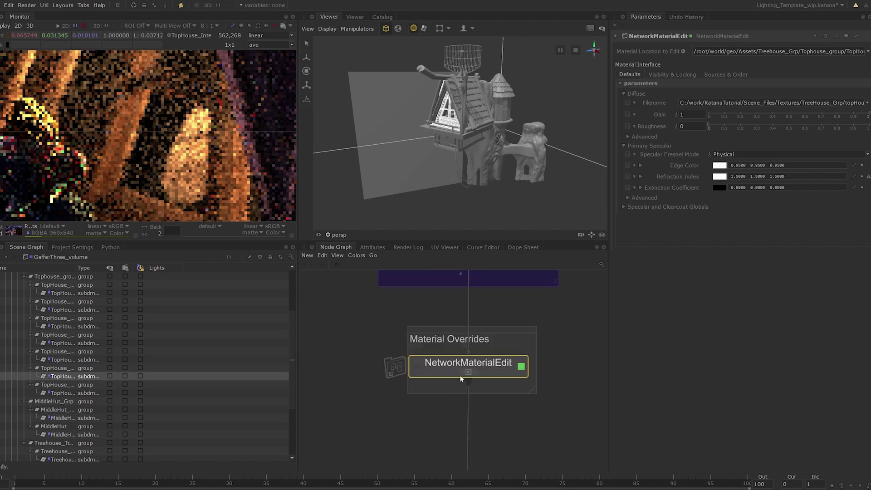
{"action": "double_click", "coordinate": [485, 365]}
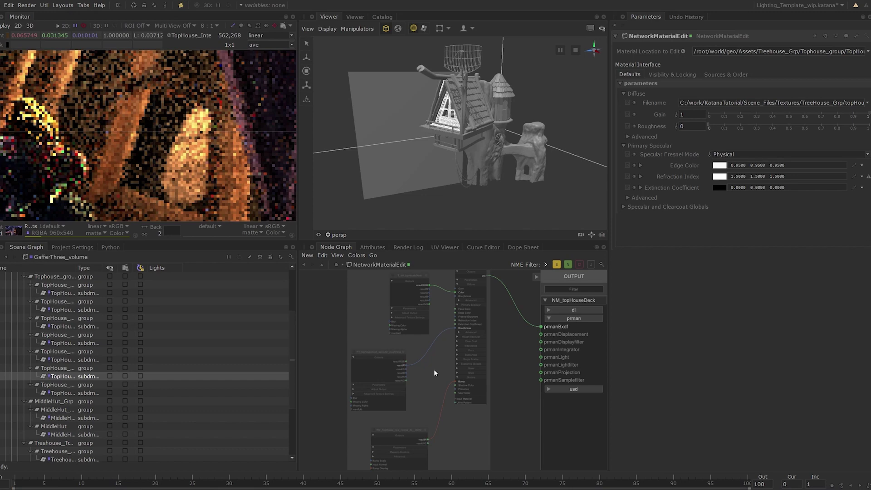
{"action": "left_click", "coordinate": [336, 264]}
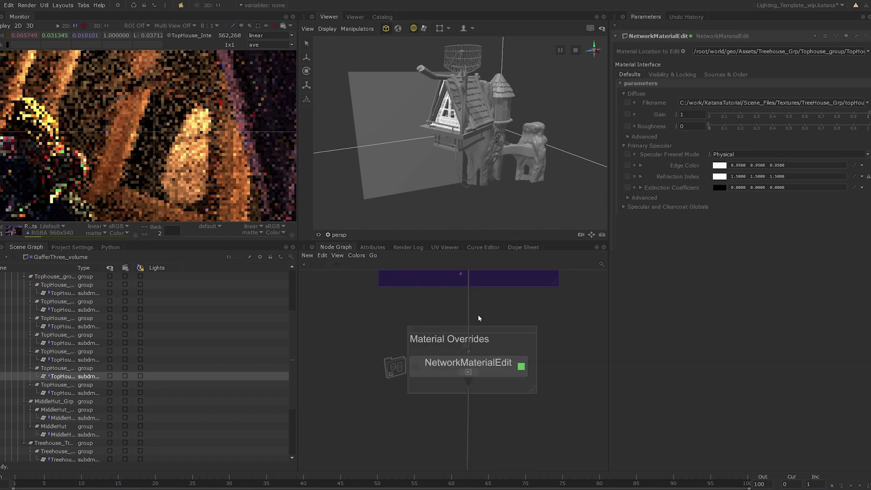
Tick Double Sided under Diffuse Advanced for the TopHouse material and refresh the view.
{"action": "left_click", "coordinate": [643, 137]}
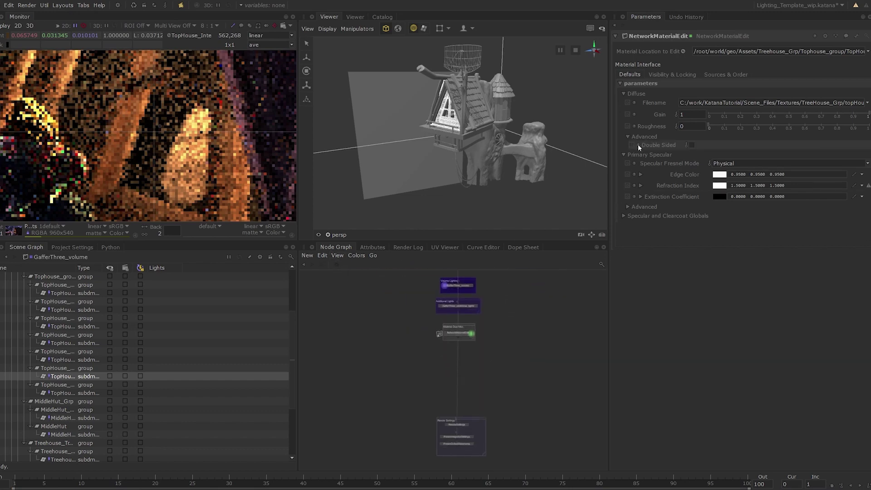
{"action": "left_click", "coordinate": [690, 145]}
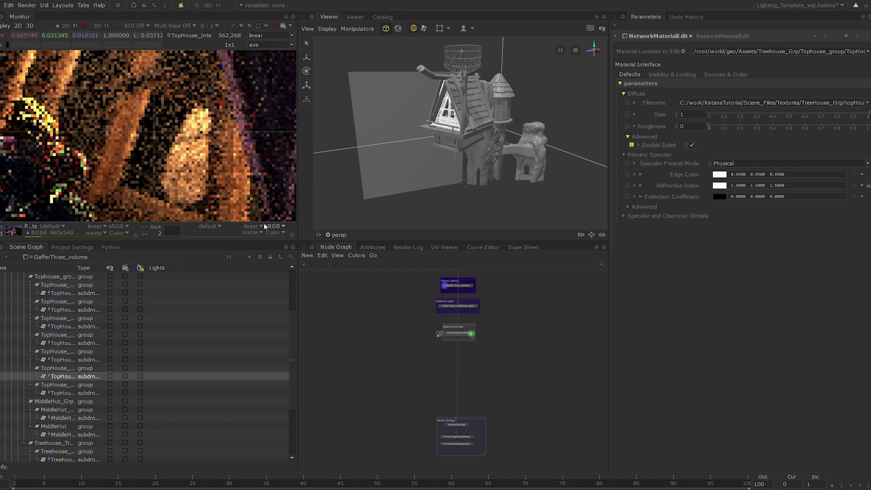
{"action": "middle_click_drag", "start_coordinate": [372, 303], "coordinate": [363, 323]}
{"action": "scroll", "coordinate": [199, 171], "scroll_direction": "down", "scroll_amount": 1}
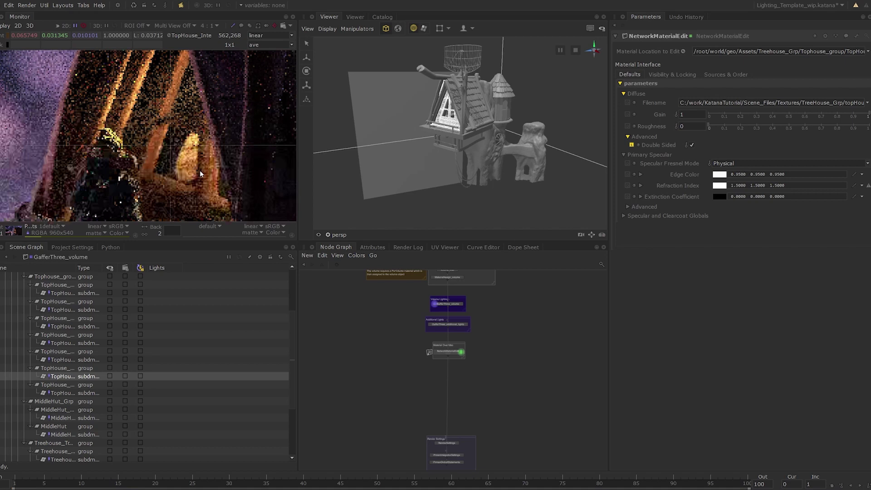
{"action": "scroll", "coordinate": [203, 171], "scroll_direction": "down", "scroll_amount": 1}
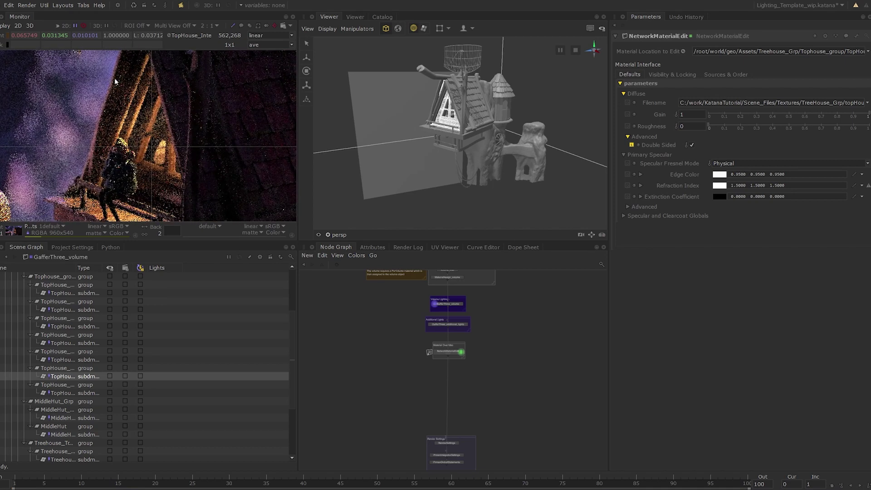
Restrict rendering to a region around the lit window and preview-render from PrmanGlobalStatements.
{"action": "left_click_drag", "start_coordinate": [106, 72], "coordinate": [200, 198], "text": "ctrl"}
{"action": "middle_click_drag", "start_coordinate": [401, 307], "coordinate": [396, 257]}
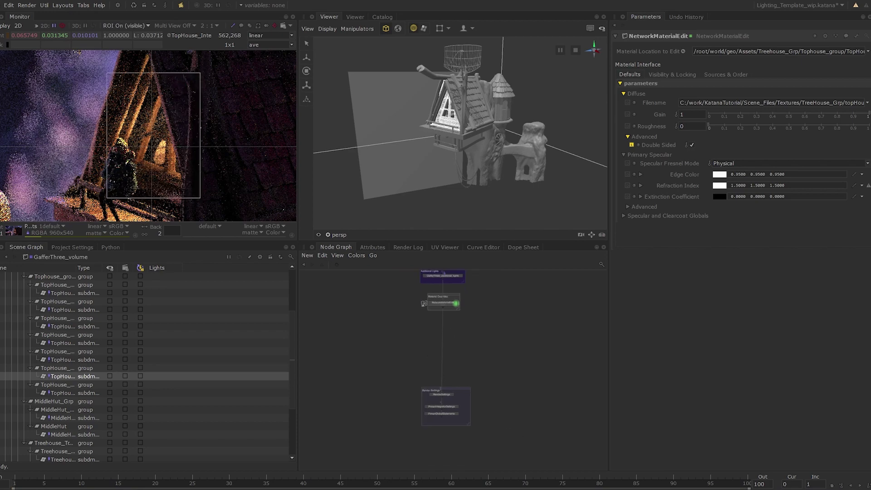
{"action": "scroll", "coordinate": [449, 380], "scroll_direction": "up", "scroll_amount": 3}
{"action": "right_click", "coordinate": [445, 362]}
{"action": "left_click", "coordinate": [474, 374]}
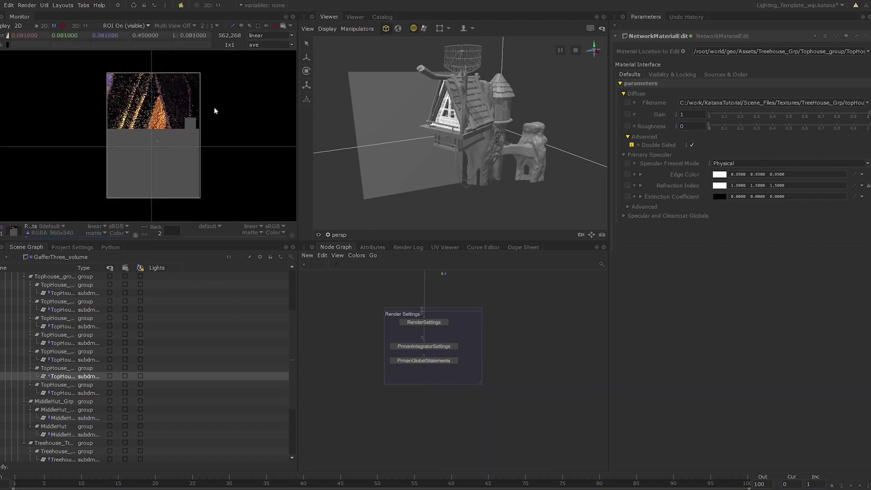
Compare the new region render against the previous image and return to the new one.
{"action": "scroll", "coordinate": [166, 129], "scroll_direction": "up", "scroll_amount": 3}
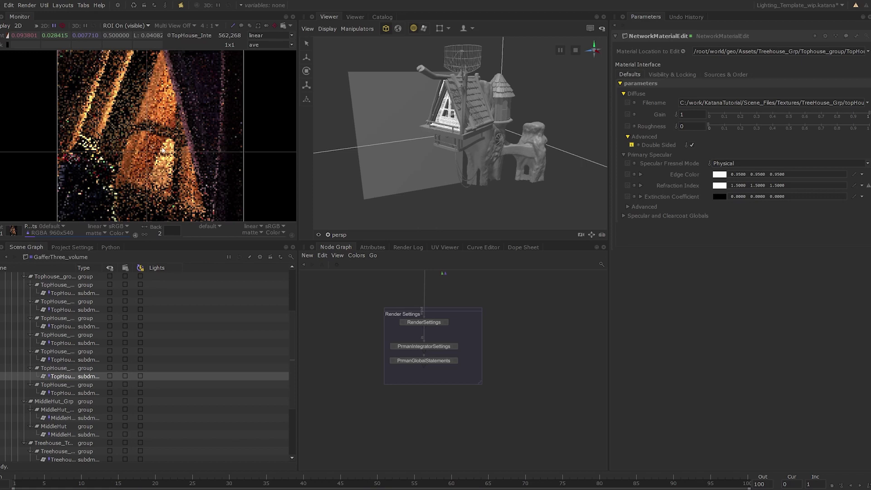
{"action": "scroll", "coordinate": [168, 136], "scroll_direction": "down", "scroll_amount": 3}
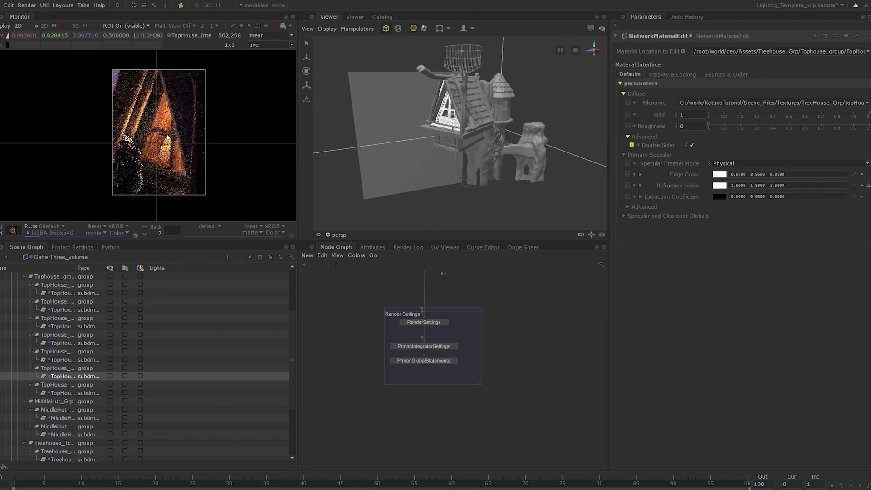
{"action": "key", "text": "backslash"}
{"action": "key", "text": "backslash"}
{"action": "key", "text": "backslash"}
{"action": "key", "text": "backslash"}
{"action": "key", "text": "backslash"}
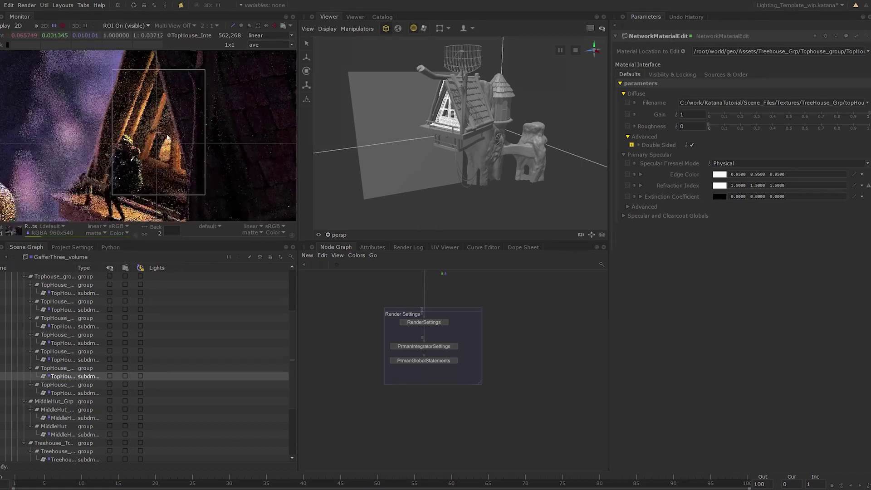
{"action": "key", "text": "backslash"}
{"action": "key", "text": "backslash"}
{"action": "key", "text": "backslash"}
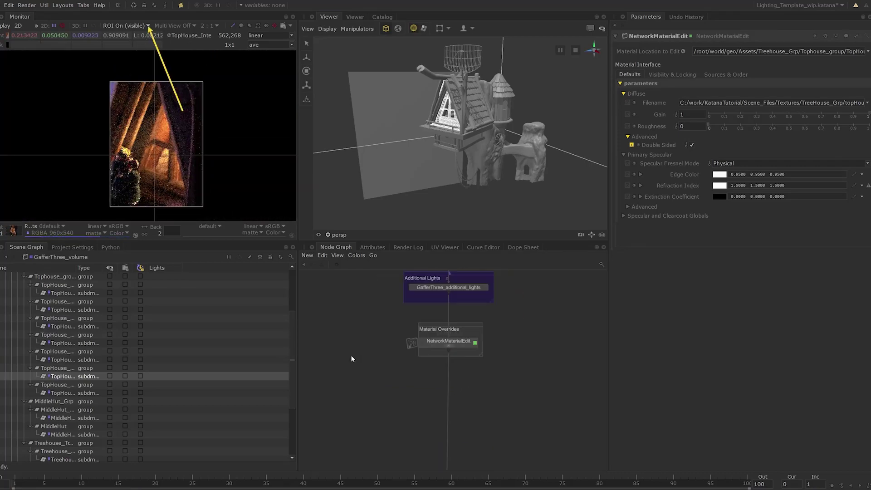
{"action": "scroll", "coordinate": [154, 327], "scroll_direction": "up", "scroll_amount": 3}
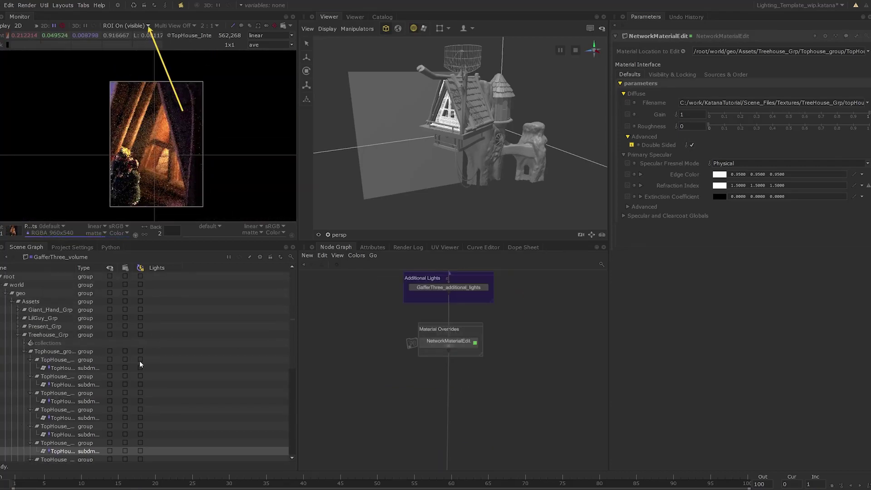
Collapse the Assets branch and enable the lgt group's lights in the Scene Graph.
{"action": "left_click", "coordinate": [12, 301]}
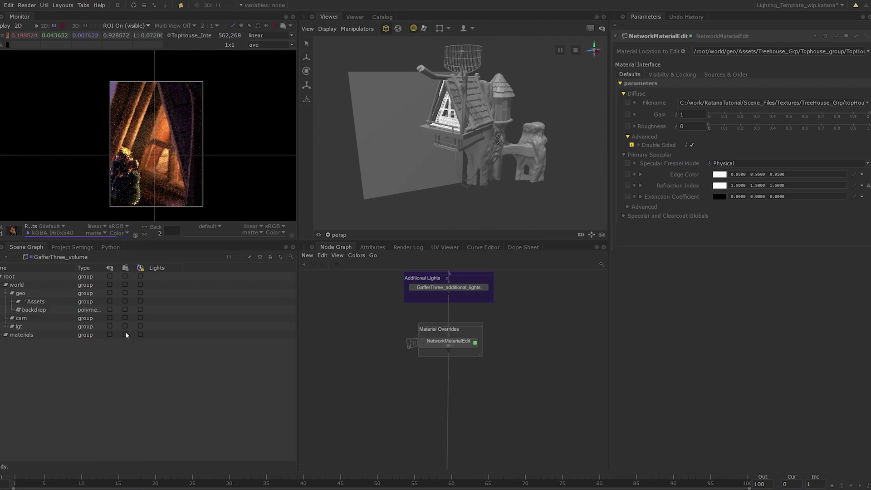
{"action": "left_click", "coordinate": [140, 326]}
{"action": "scroll", "coordinate": [514, 380], "scroll_direction": "down", "scroll_amount": 3}
{"action": "scroll", "coordinate": [492, 396], "scroll_direction": "up", "scroll_amount": 3}
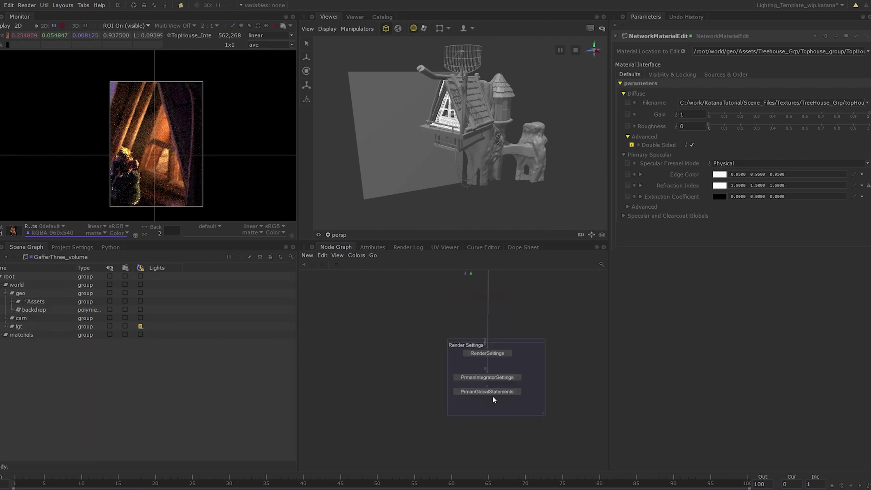
Preview-render from PrmanGlobalStatements, then bring up the node-creation list in the node graph.
{"action": "right_click", "coordinate": [505, 391]}
{"action": "left_click", "coordinate": [544, 301]}
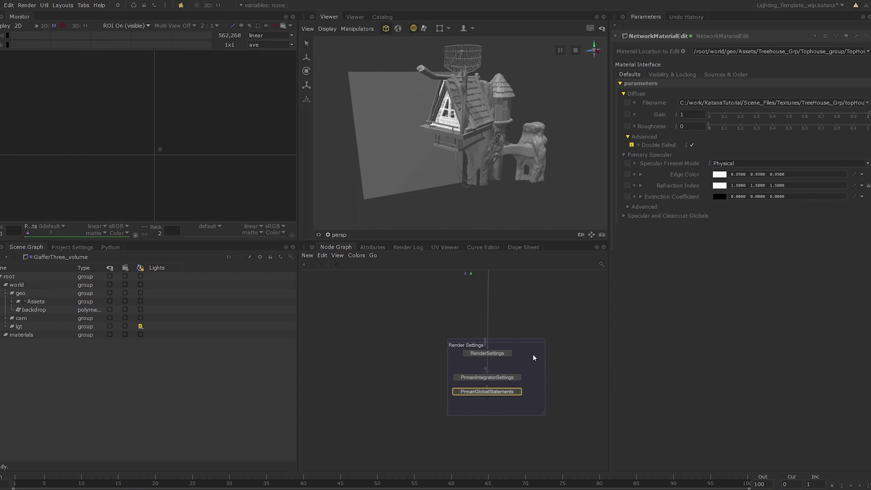
{"action": "middle_click_drag", "start_coordinate": [527, 309], "coordinate": [513, 337]}
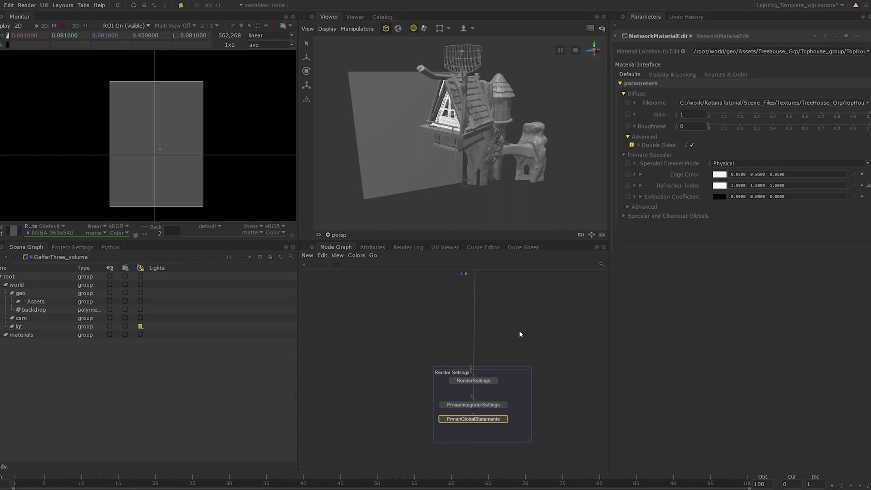
{"action": "middle_click_drag", "start_coordinate": [493, 299], "coordinate": [476, 326]}
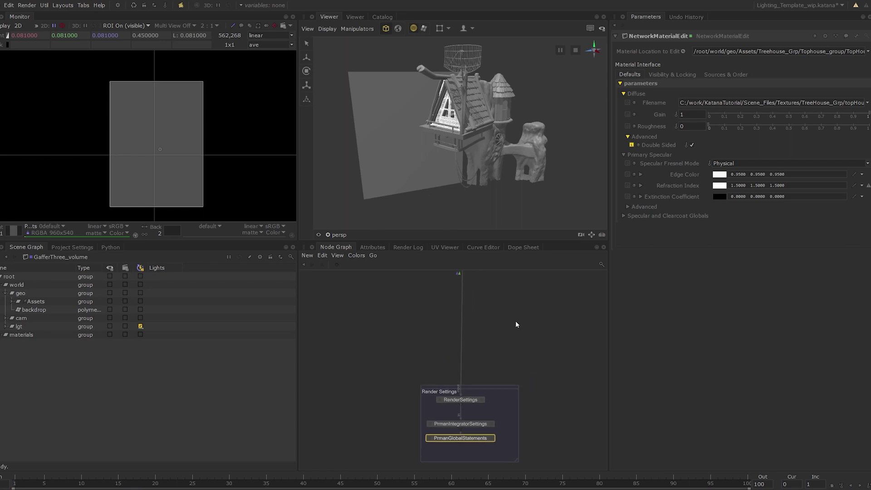
{"action": "key", "text": "Tab"}
Create GafferThree1 and drop it onto the wire just below NetworkMaterialEdit.
{"action": "type", "text": "GafferThree"}
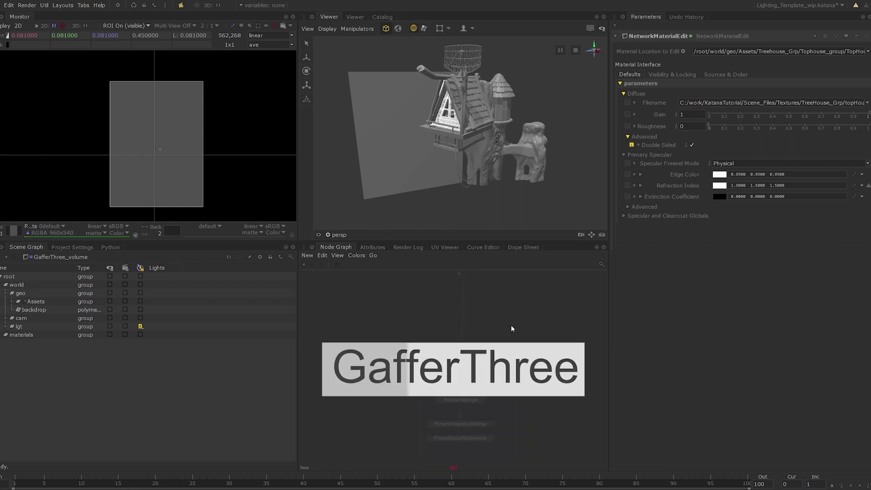
{"action": "key", "text": "Return"}
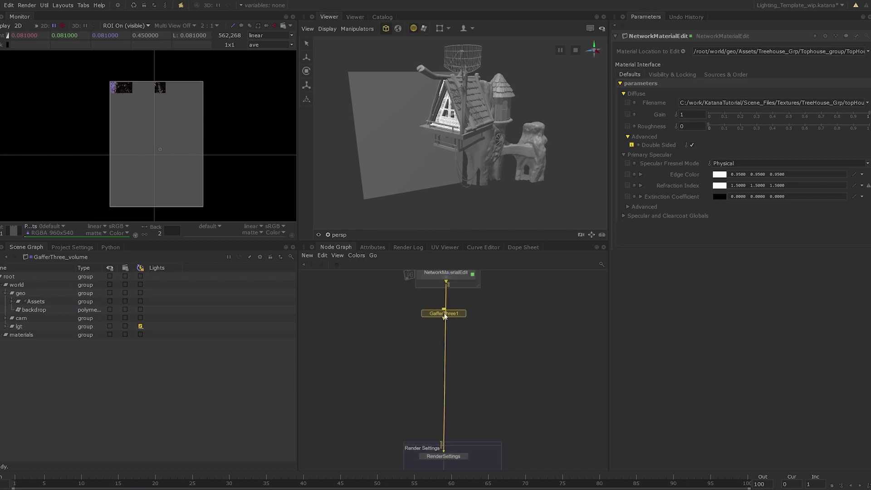
{"action": "left_click", "coordinate": [446, 315]}
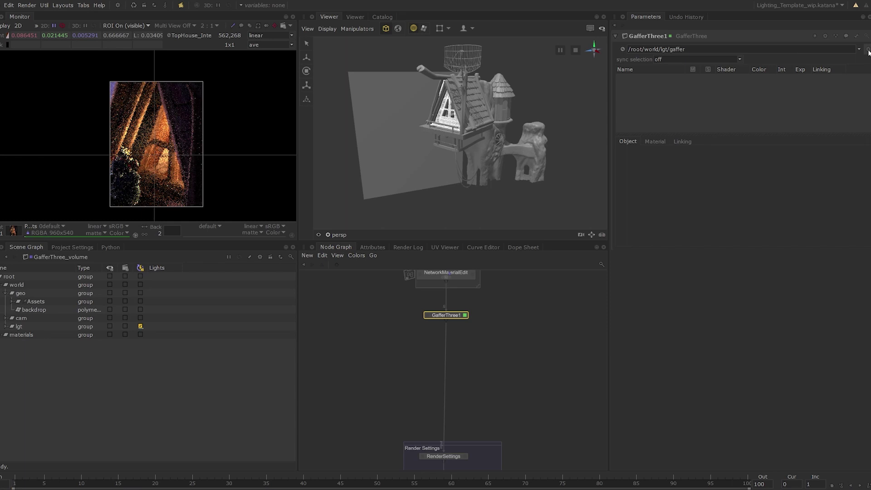
Show the incoming scene in GafferThree1 and expand lgt and gaffer in the Scene Graph.
{"action": "left_click", "coordinate": [867, 50]}
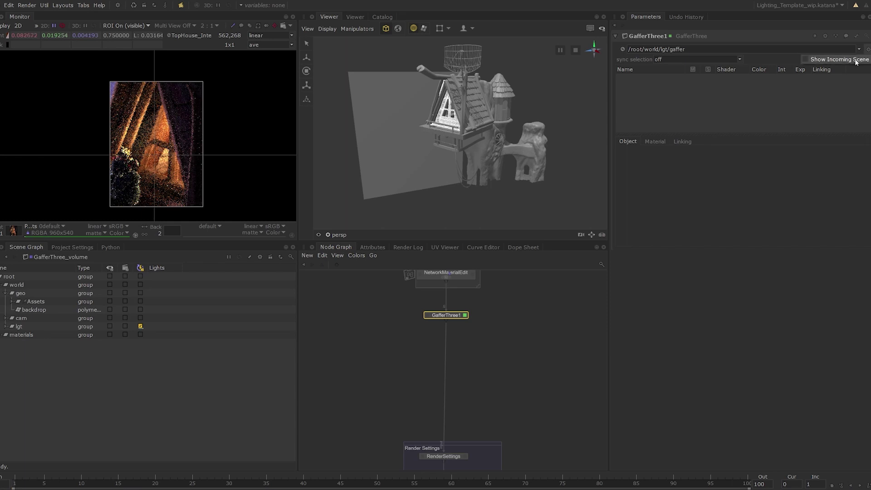
{"action": "left_click", "coordinate": [856, 60]}
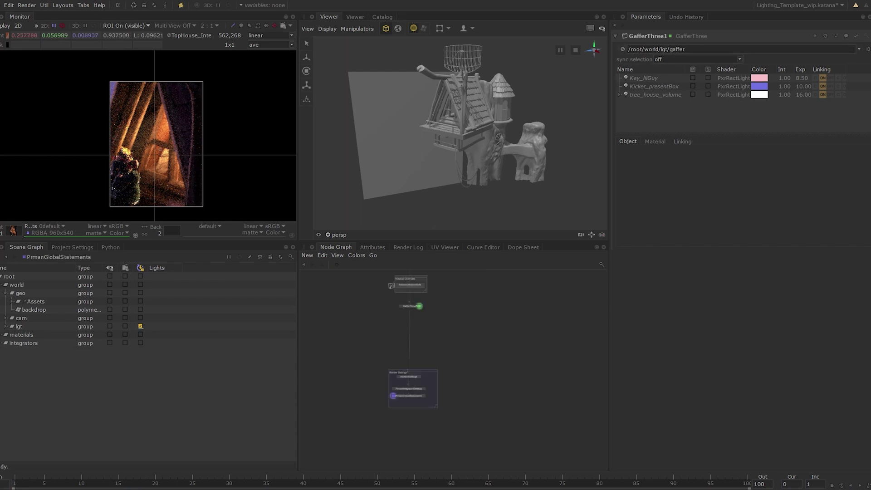
{"action": "left_click", "coordinate": [5, 326]}
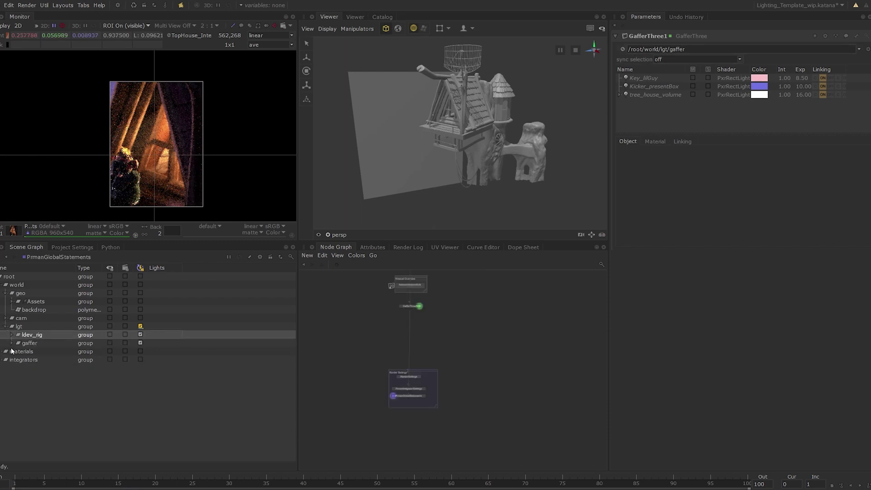
{"action": "left_click", "coordinate": [14, 344]}
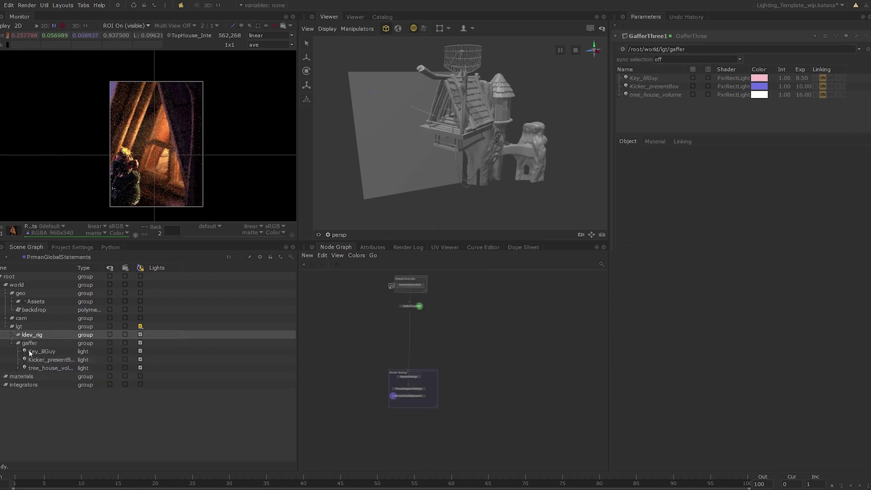
Set GafferThree1's root location to /root/world/lgt/ldev_rig and select key_from_treeHouse.
{"action": "key", "text": "f"}
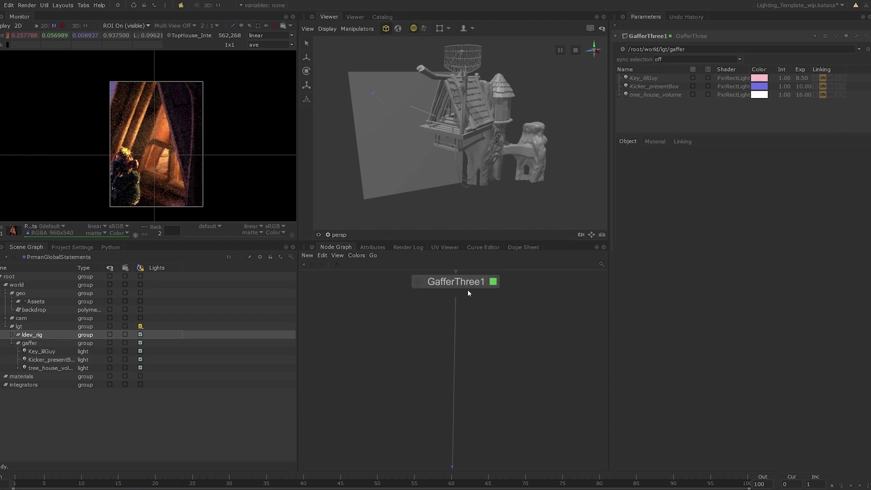
{"action": "left_click_drag", "start_coordinate": [29, 336], "coordinate": [671, 51]}
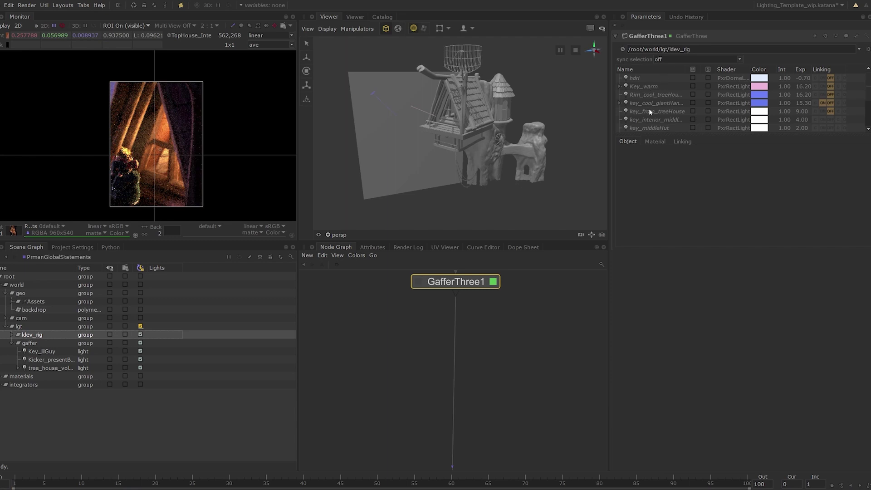
{"action": "left_click", "coordinate": [680, 112]}
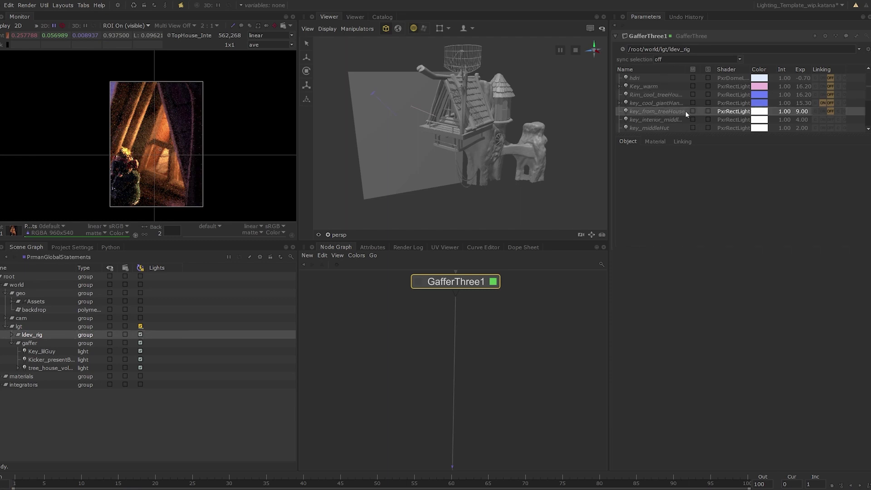
Adopt key_from_treeHouse for editing and disable its Enable Temperature option.
{"action": "right_click", "coordinate": [685, 111]}
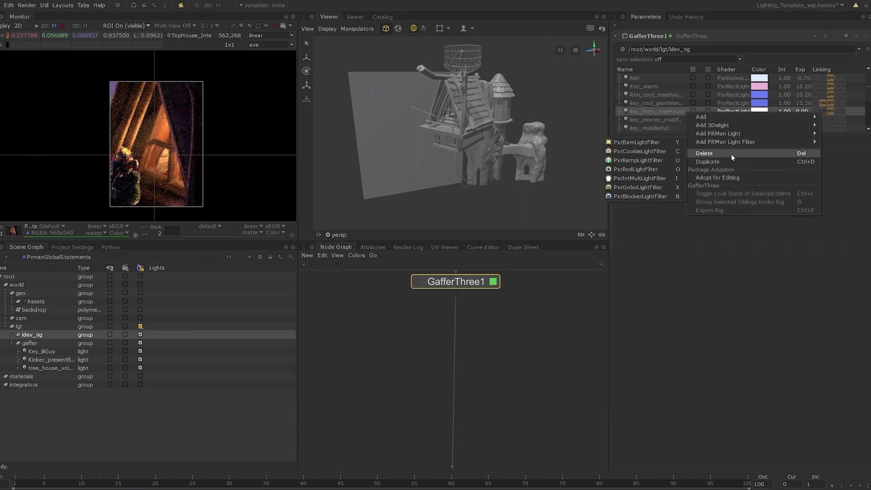
{"action": "left_click", "coordinate": [754, 178]}
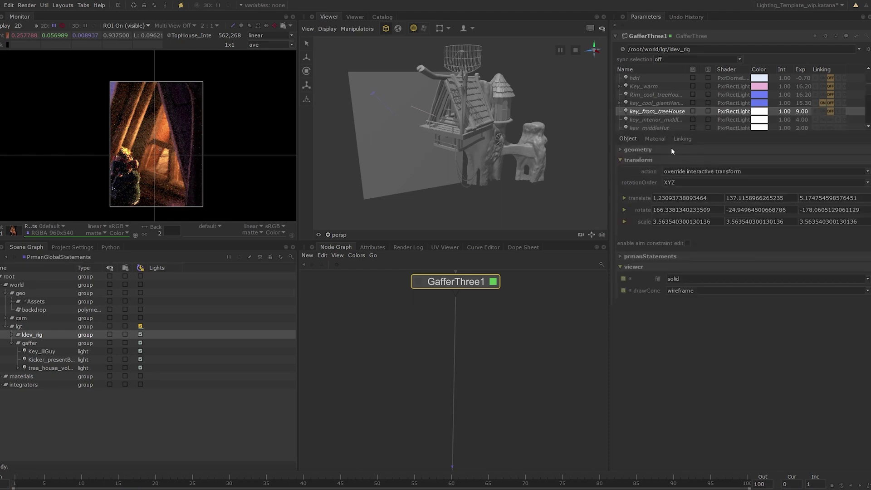
{"action": "left_click", "coordinate": [658, 139]}
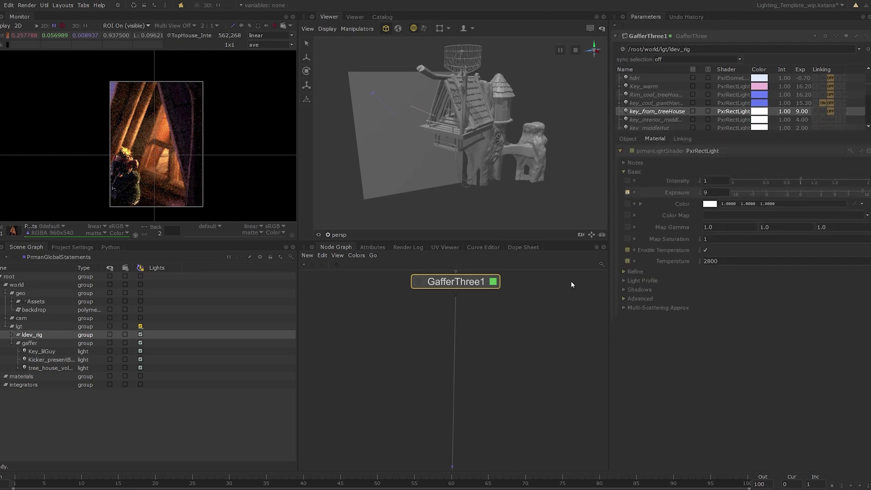
{"action": "left_click", "coordinate": [705, 250]}
Set the light colour to purple (0.1977, 0.0085, 0.1999).
{"action": "left_click", "coordinate": [710, 204]}
{"action": "left_click", "coordinate": [399, 236]}
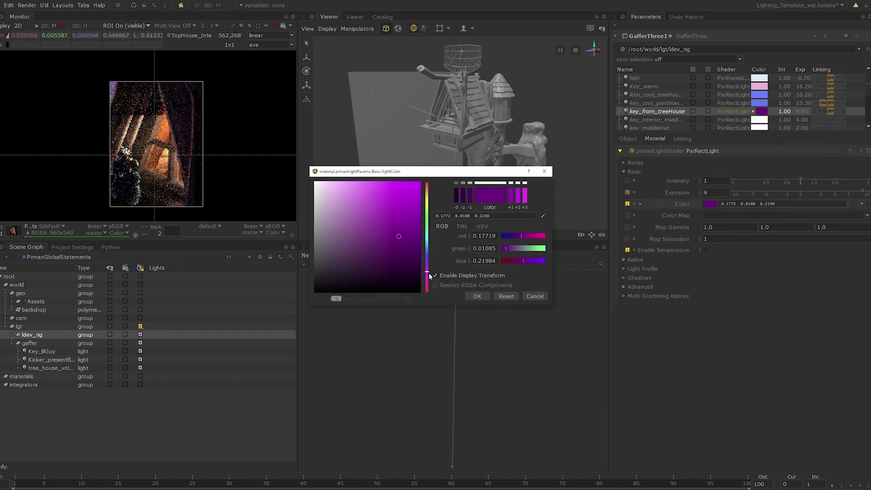
{"action": "left_click", "coordinate": [401, 239]}
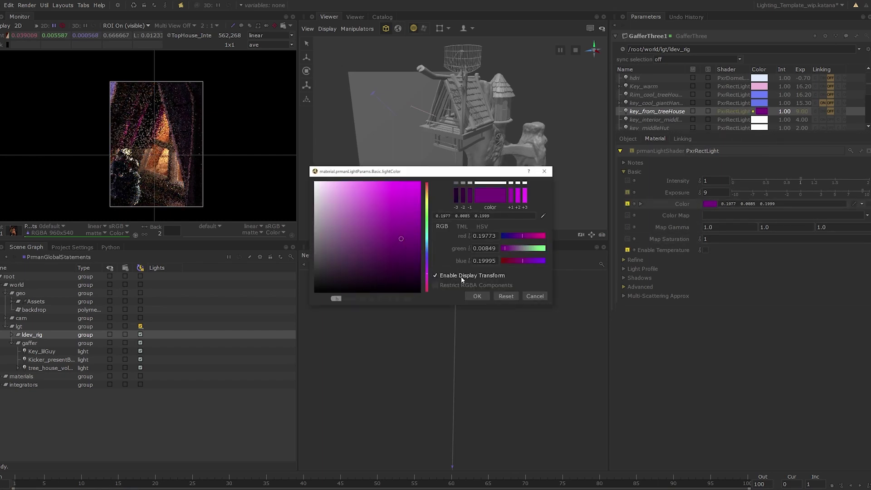
{"action": "left_click", "coordinate": [477, 295]}
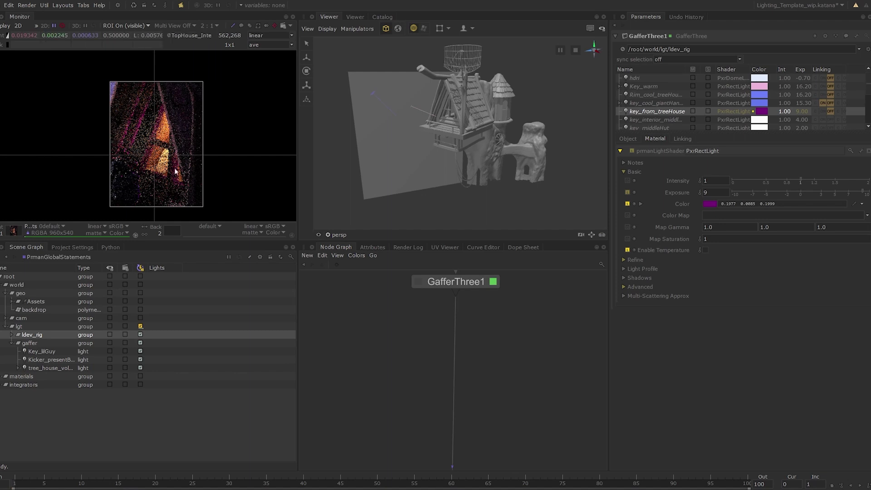
{"action": "scroll", "coordinate": [152, 132], "scroll_direction": "up", "scroll_amount": 3}
{"action": "scroll", "coordinate": [151, 133], "scroll_direction": "down", "scroll_amount": 2}
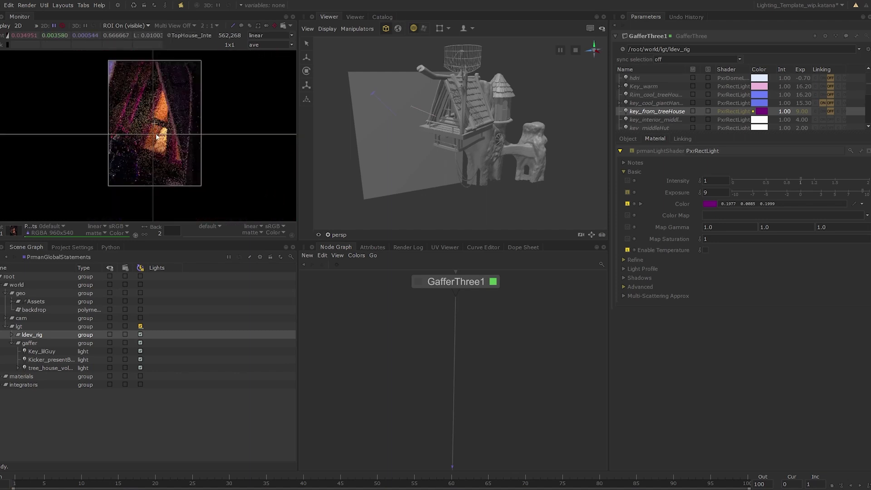
{"action": "scroll", "coordinate": [497, 344], "scroll_direction": "down", "scroll_amount": 2}
{"action": "middle_click_drag", "start_coordinate": [485, 354], "coordinate": [465, 405]}
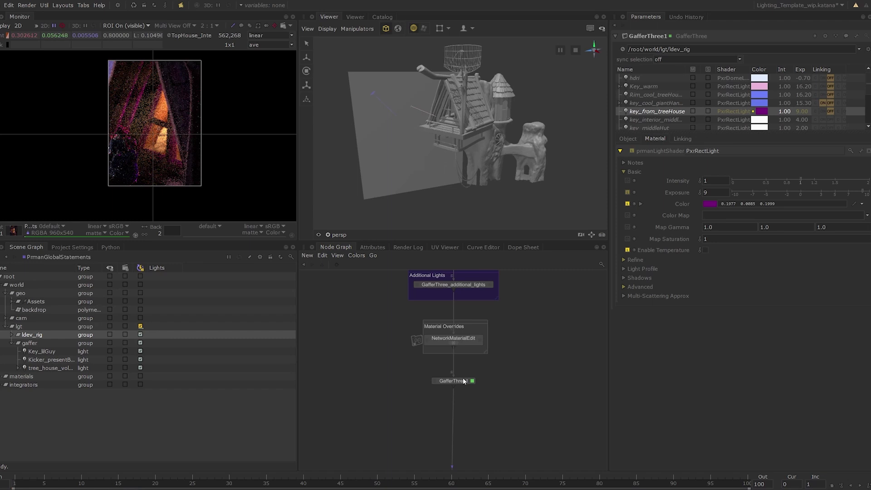
Delete GafferThree1 and set the Monitor's ROI to Off to see the full render.
{"action": "left_click", "coordinate": [467, 380]}
{"action": "key", "text": "Delete"}
{"action": "middle_click_drag", "start_coordinate": [489, 383], "coordinate": [487, 341]}
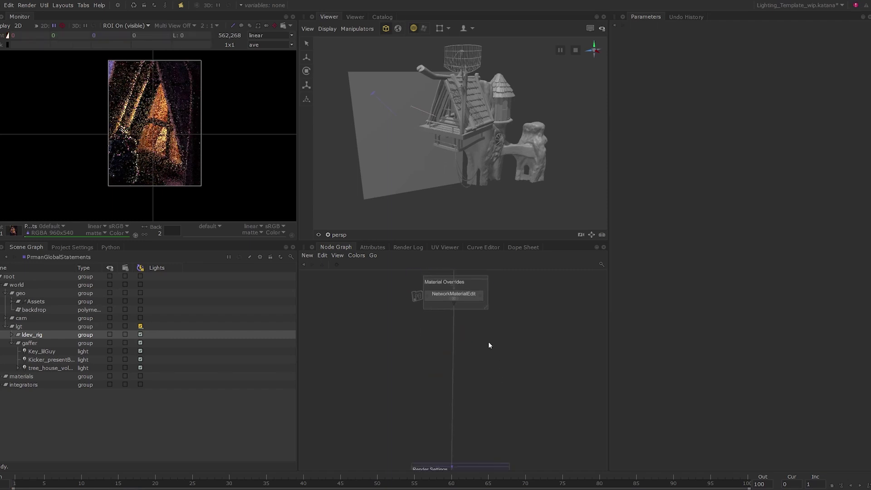
{"action": "left_click", "coordinate": [126, 26]}
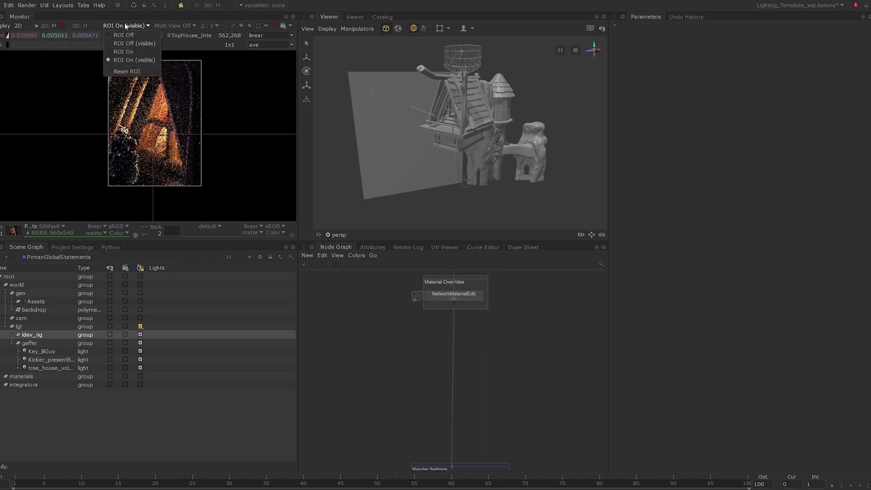
{"action": "left_click", "coordinate": [134, 35]}
Create a Render node and connect its input beneath the Render Settings group.
{"action": "key", "text": "Tab"}
{"action": "type", "text": "ren"}
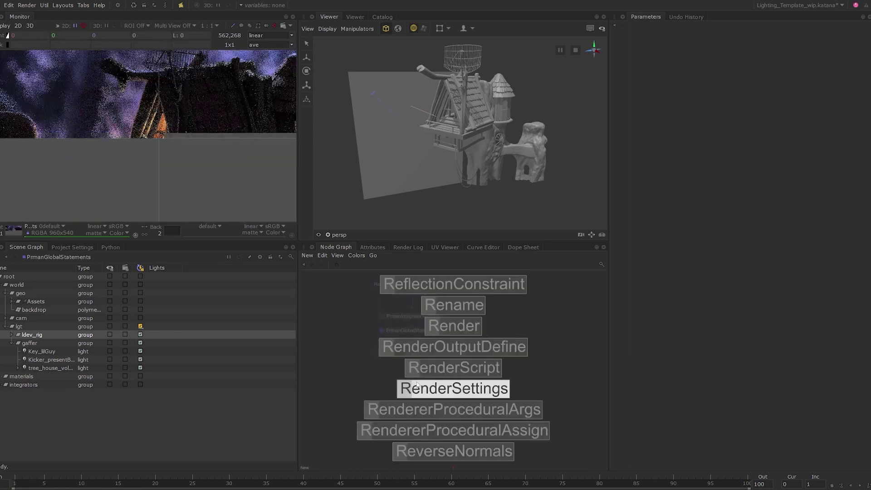
{"action": "type", "text": "d"}
{"action": "key", "text": "Up"}
{"action": "key", "text": "Up"}
{"action": "key", "text": "Up"}
{"action": "key", "text": "Return"}
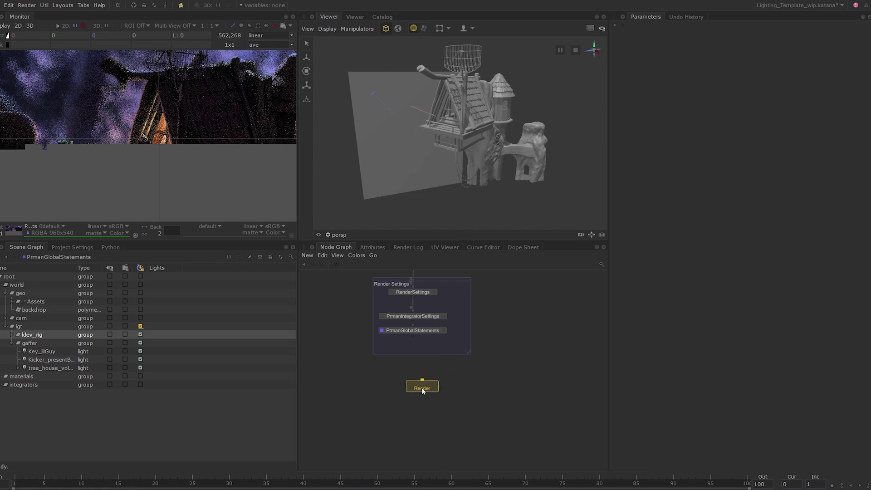
{"action": "left_click", "coordinate": [412, 374]}
{"action": "left_click_drag", "start_coordinate": [412, 383], "coordinate": [413, 330]}
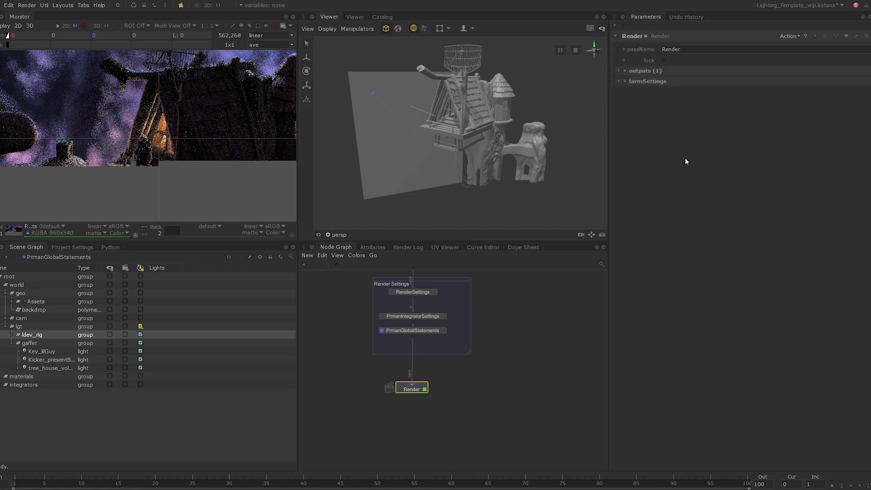
Check the Render node's primary output path ends in .exr, then nudge the node lower.
{"action": "left_click", "coordinate": [644, 69]}
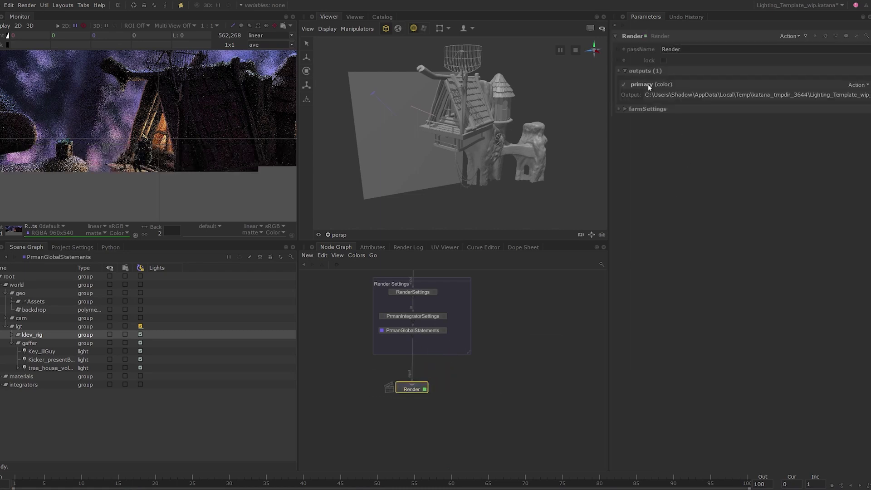
{"action": "left_click", "coordinate": [752, 94]}
{"action": "key", "text": "End"}
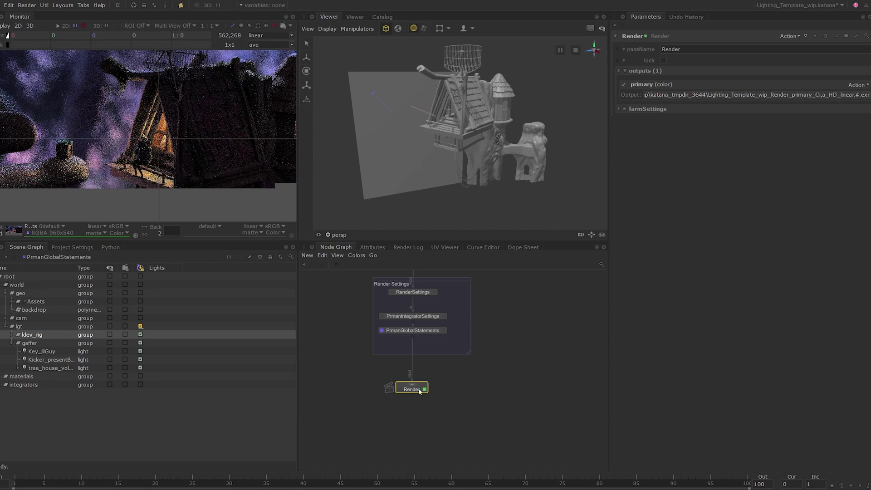
{"action": "left_click_drag", "start_coordinate": [418, 391], "coordinate": [419, 406]}
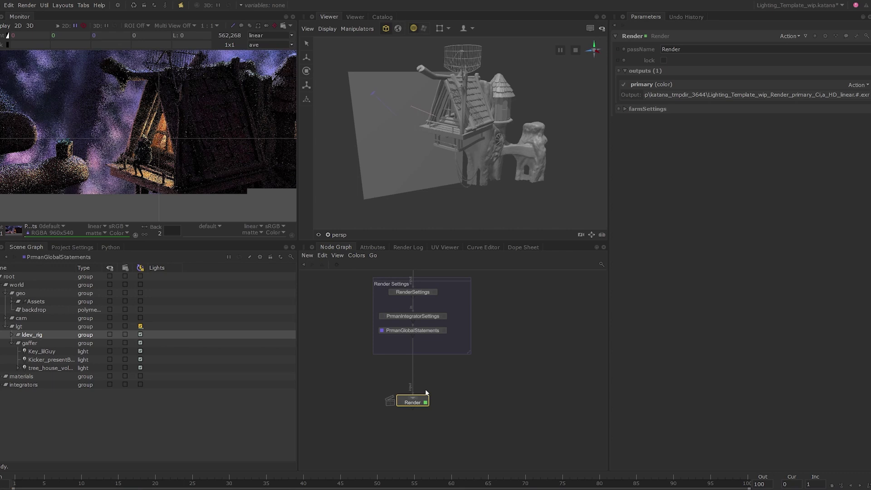
Create a RenderOutputDefine node on the wire above Render.
{"action": "key", "text": "Tab"}
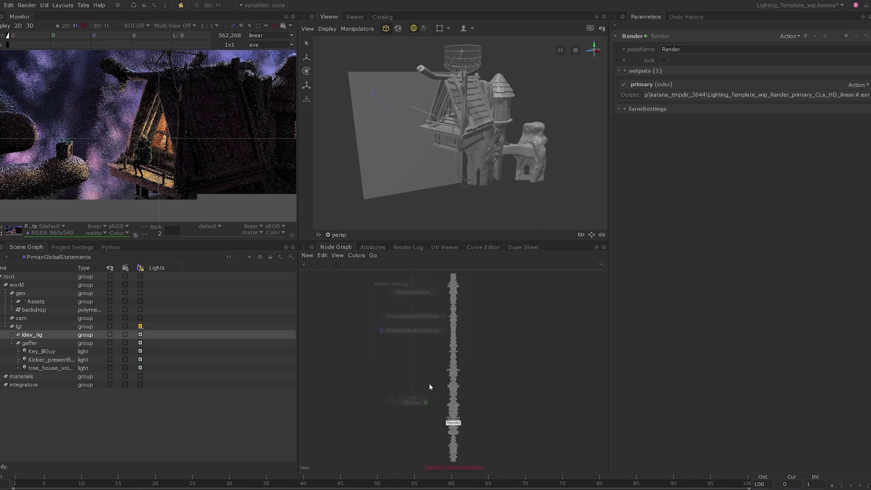
{"action": "type", "text": "rend"}
{"action": "key", "text": "Up"}
{"action": "key", "text": "Up"}
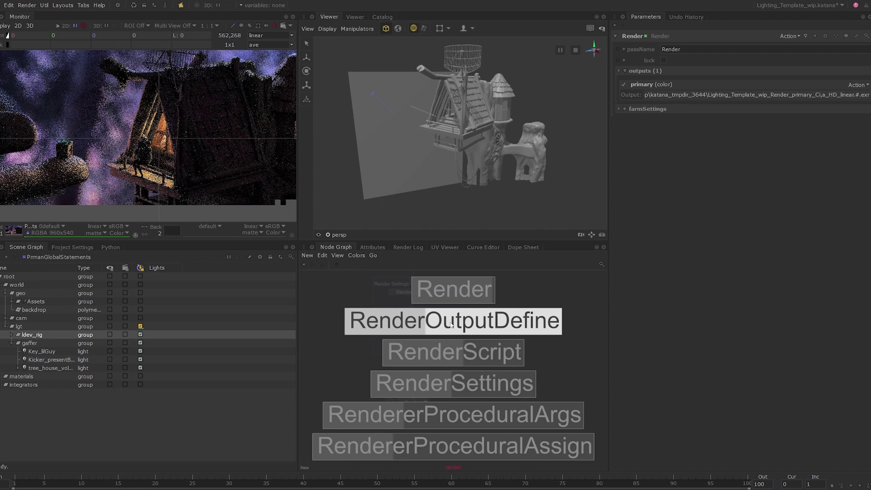
{"action": "key", "text": "Return"}
{"action": "left_click", "coordinate": [412, 361]}
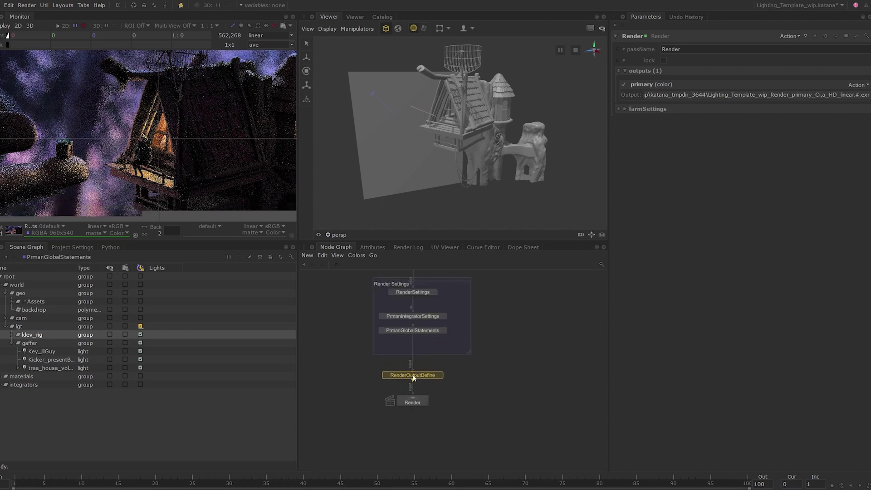
{"action": "left_click", "coordinate": [415, 377]}
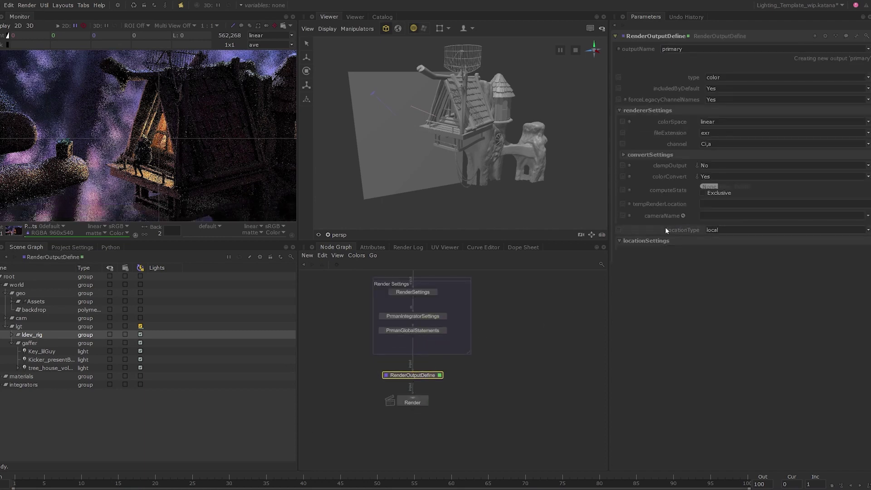
Set locationType to file and renderLocation to C:/work/KatanaTutorial/Renders/Render.exr.
{"action": "left_click", "coordinate": [724, 228]}
{"action": "left_click", "coordinate": [722, 236]}
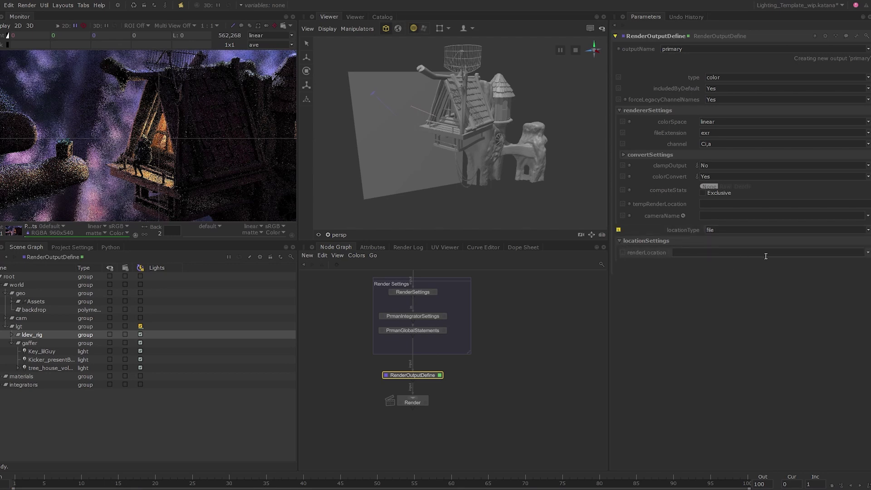
{"action": "left_click", "coordinate": [866, 252]}
{"action": "left_click", "coordinate": [812, 261]}
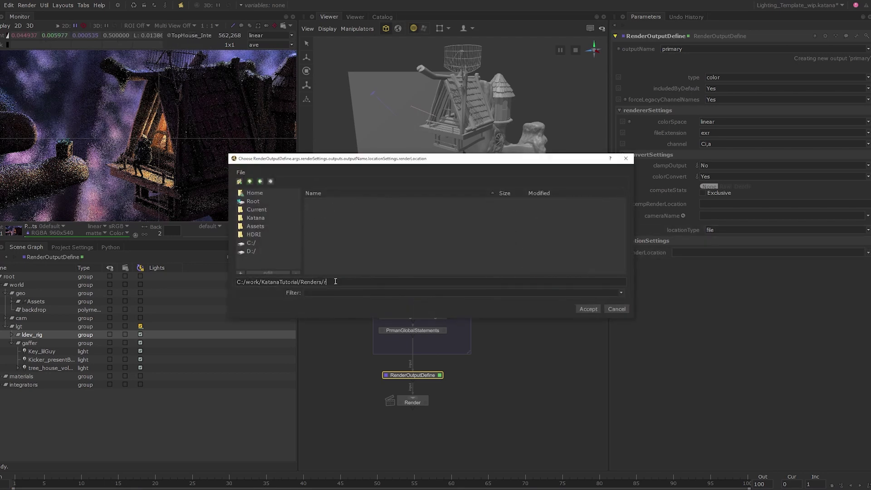
{"action": "type", "text": "Render.exr"}
{"action": "key", "text": "Return"}
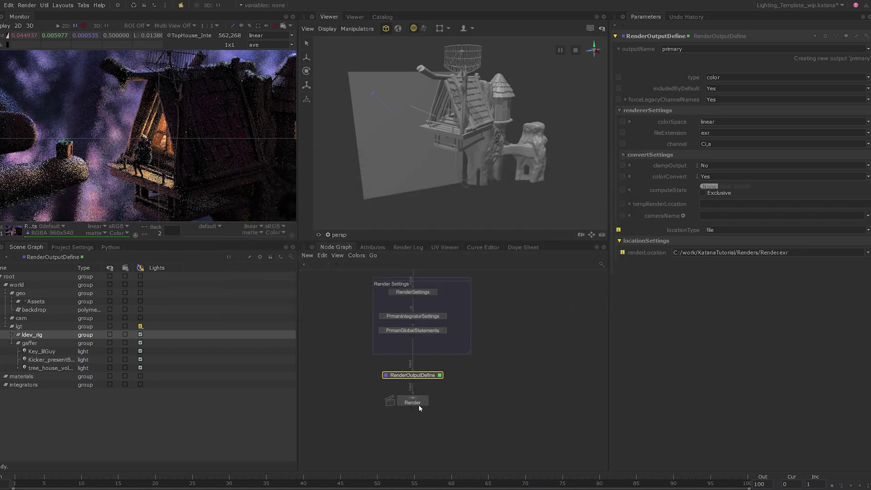
{"action": "left_click", "coordinate": [418, 403]}
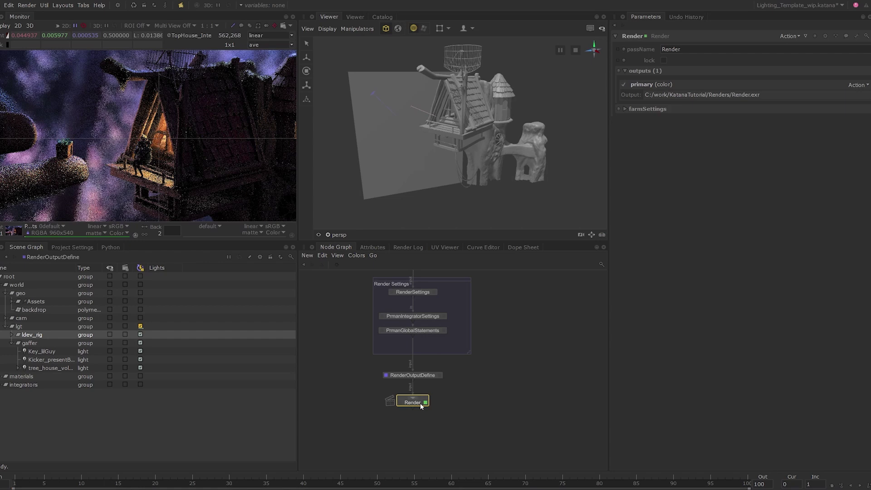
Disk Render the Render node and view its RenderMan startup messages in the Render Log.
{"action": "right_click", "coordinate": [420, 403]}
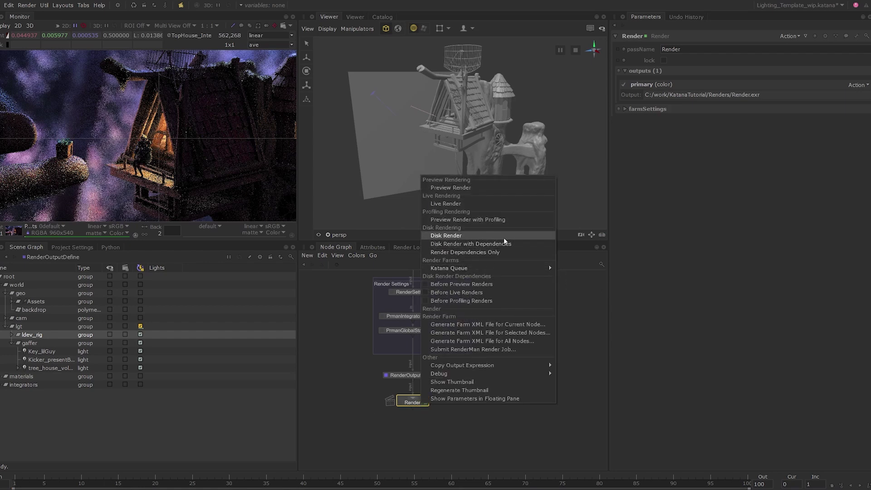
{"action": "left_click", "coordinate": [545, 235]}
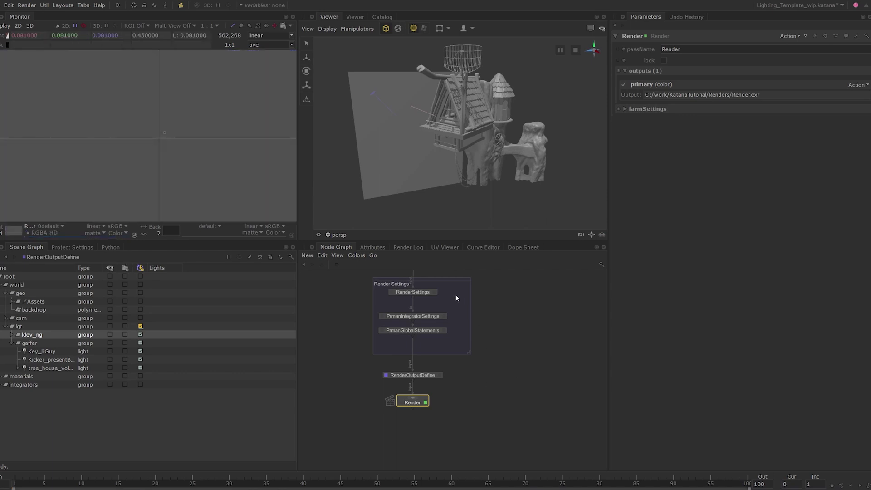
{"action": "left_click", "coordinate": [411, 246]}
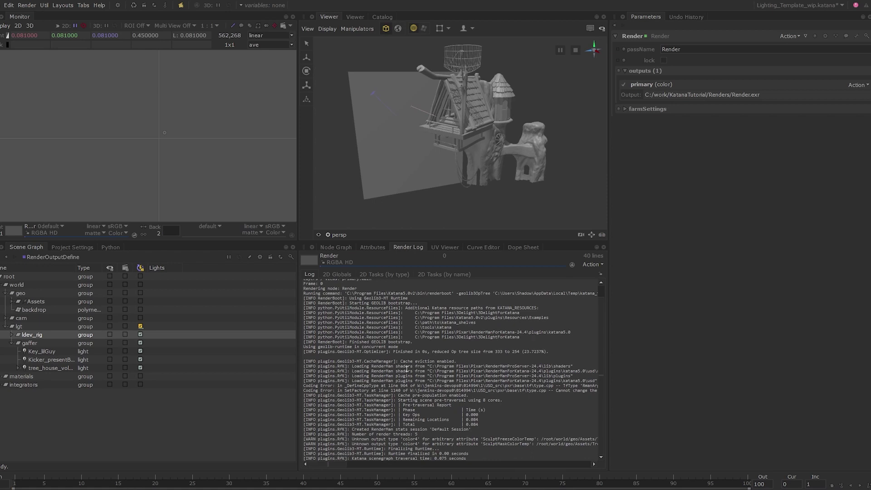
Open Help > Example Projects and browse the list to the Hello World description.
{"action": "left_click", "coordinate": [99, 5]}
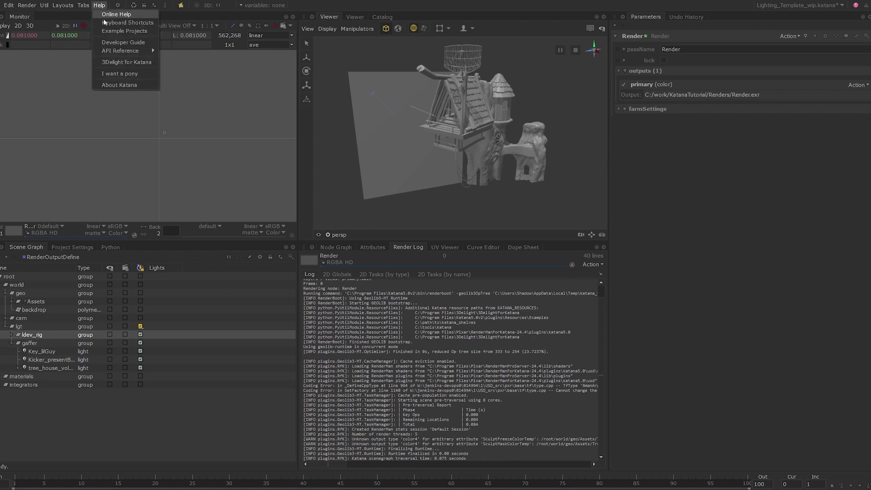
{"action": "left_click", "coordinate": [118, 31]}
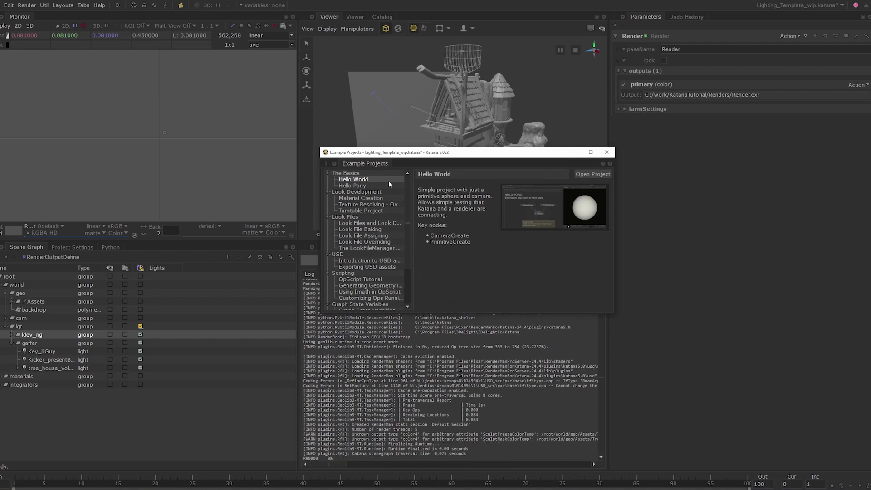
{"action": "scroll", "coordinate": [386, 213], "scroll_direction": "down", "scroll_amount": 3}
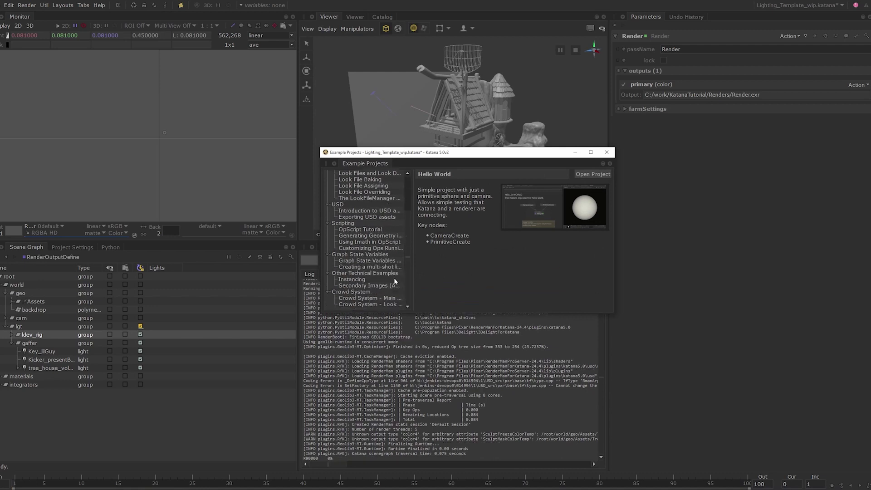
{"action": "scroll", "coordinate": [393, 277], "scroll_direction": "up", "scroll_amount": 3}
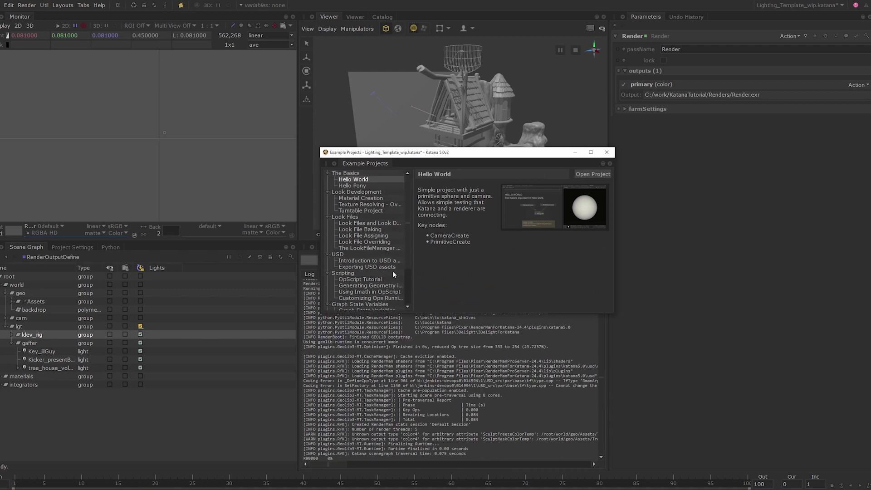